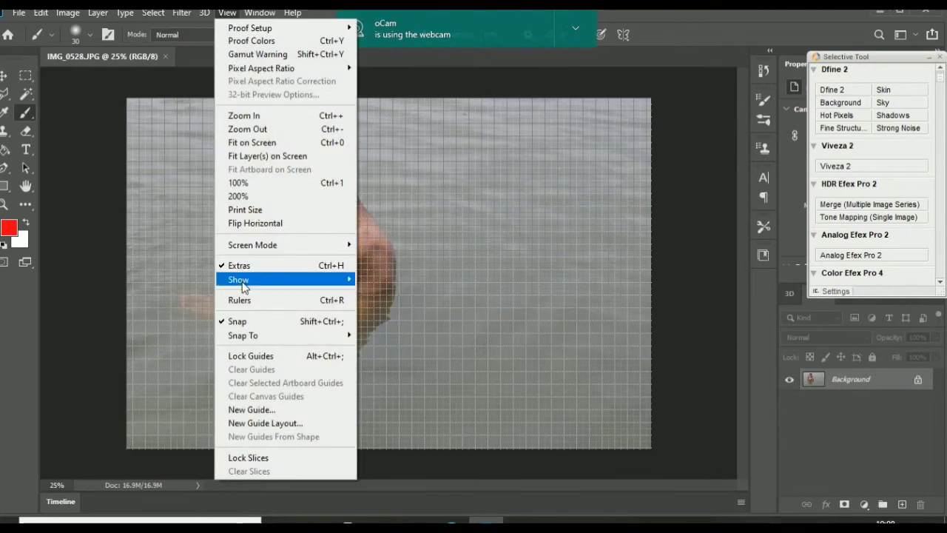
Hide the grid overlay on the photo and open the image in the Color Efex Pro 4 filter.
click(244, 265)
click(178, 13)
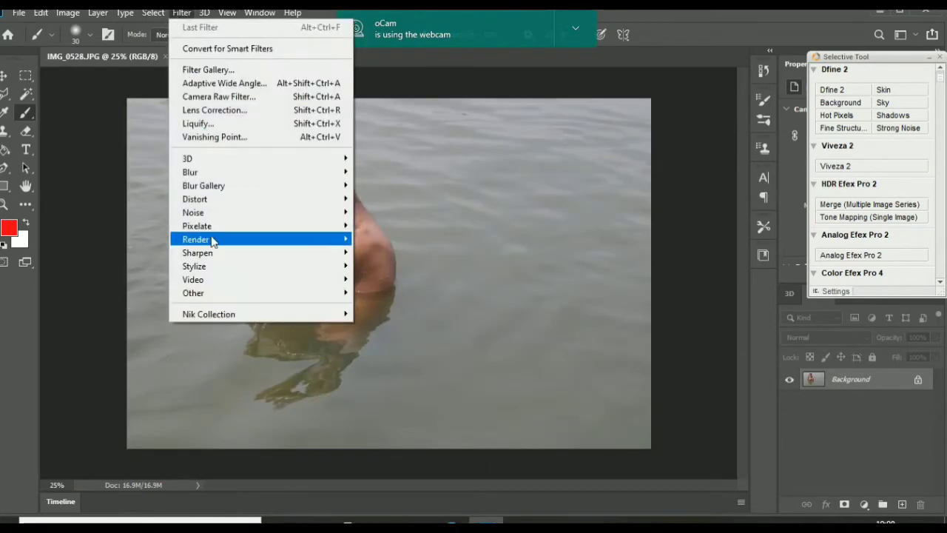
mouse_move(226, 310)
click(406, 329)
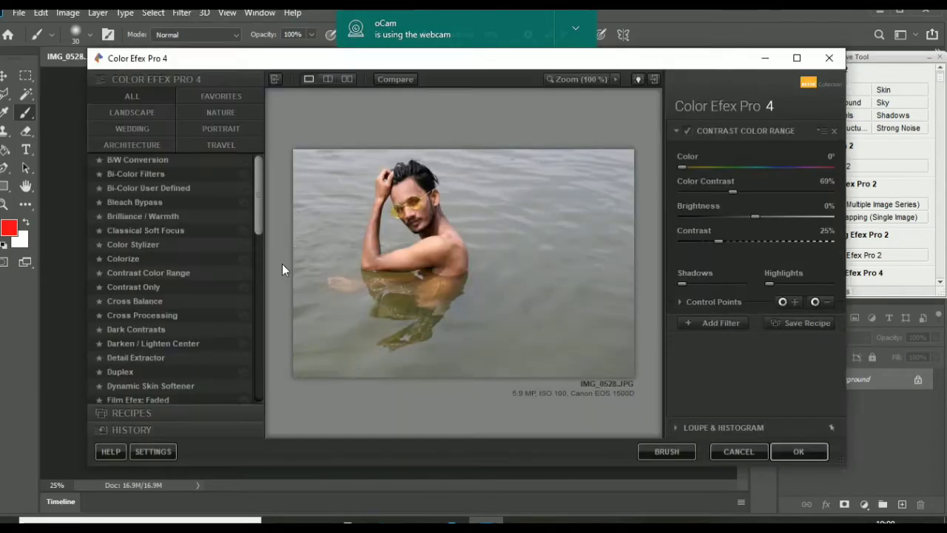
Apply the Foliage filter and stack a Dark Contrasts filter on top of it.
drag(259, 220, 260, 274)
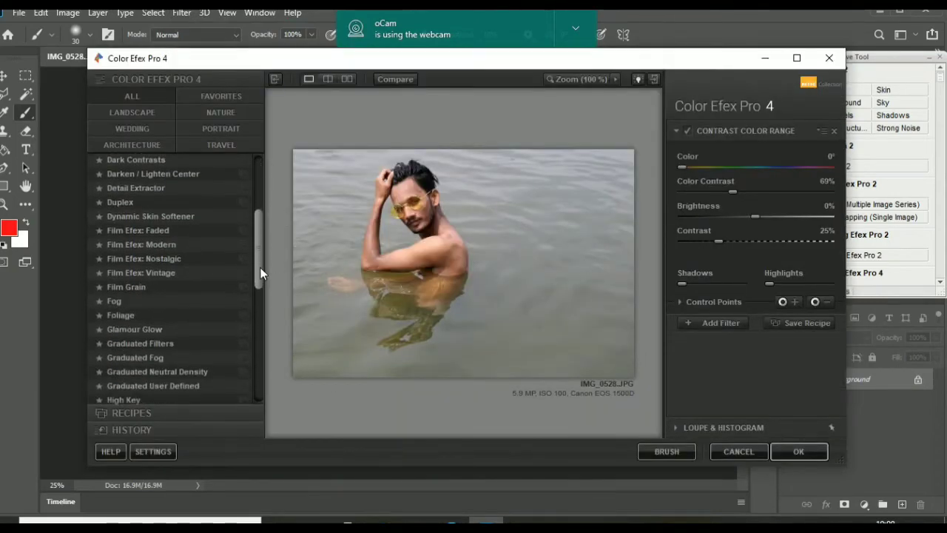
click(137, 315)
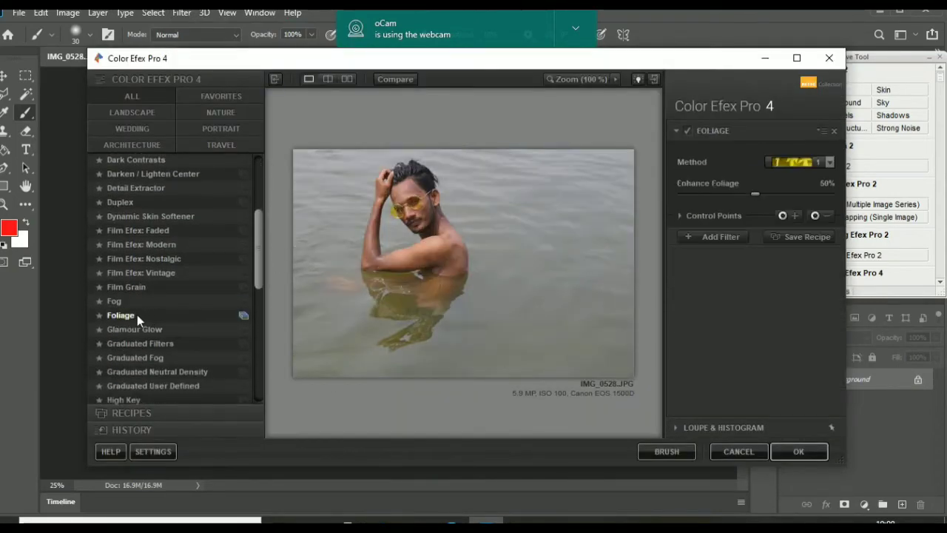
click(717, 237)
drag(259, 229, 259, 198)
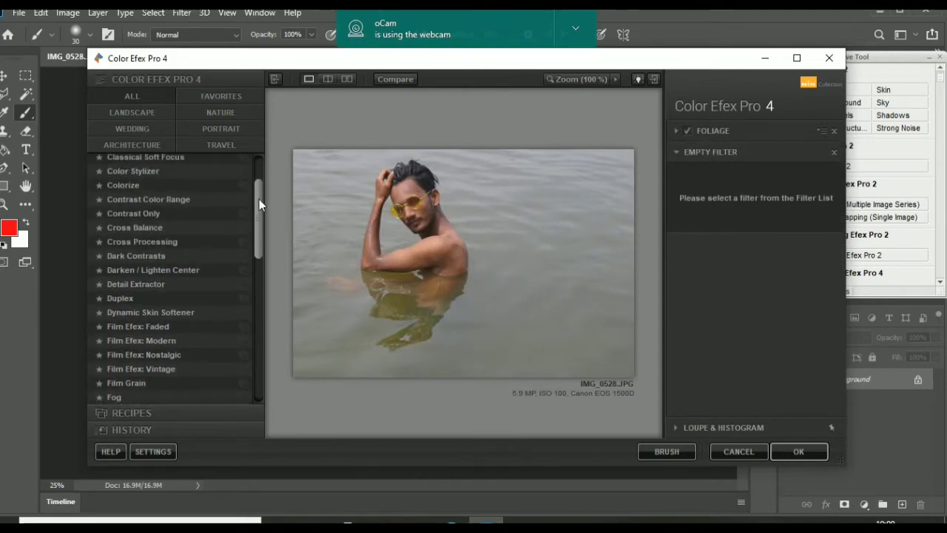
click(129, 255)
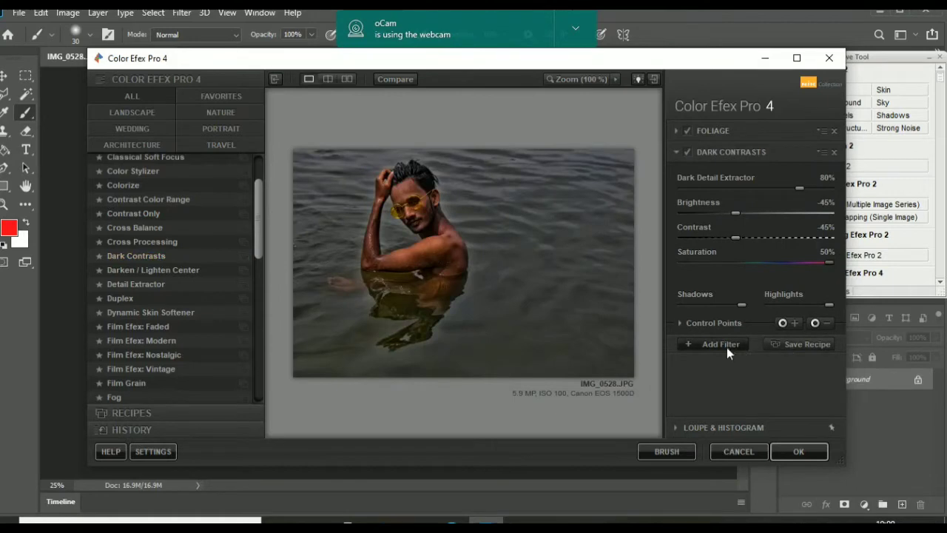
Add a Photo Stylizer filter to the stack and set its Varitone style to 4.
click(725, 346)
drag(258, 215, 258, 311)
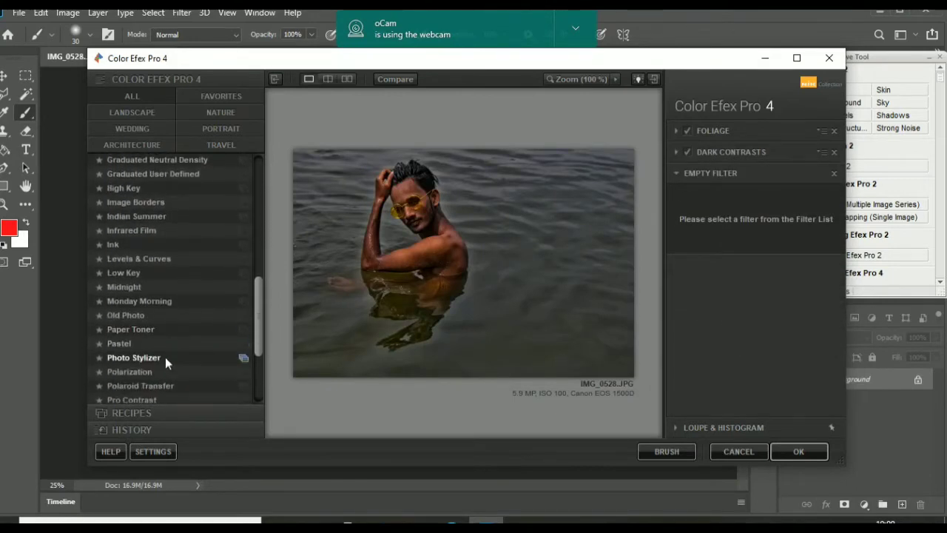
click(165, 356)
click(830, 220)
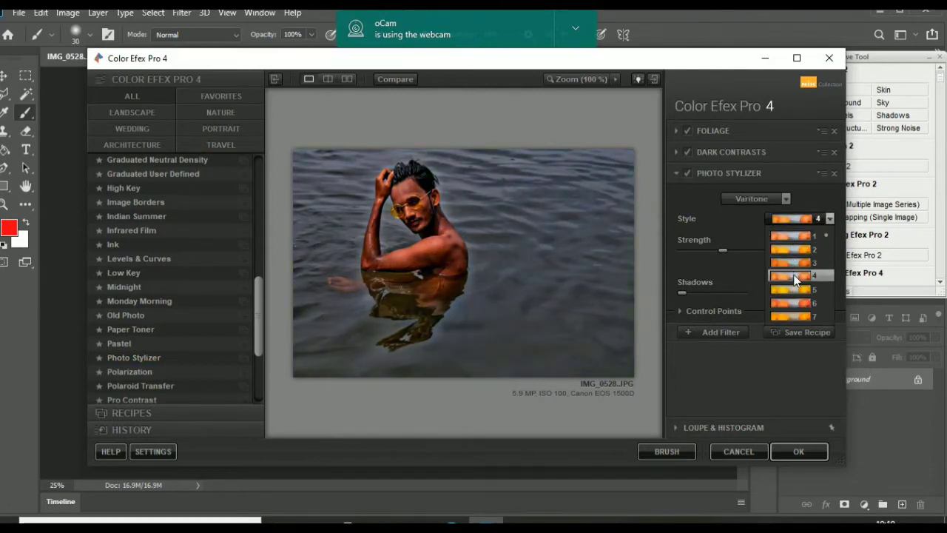
click(794, 278)
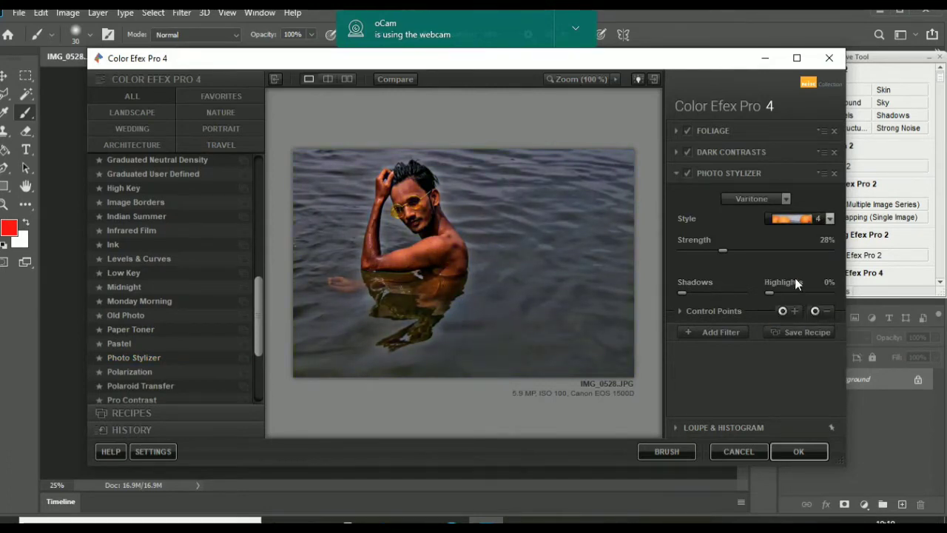
Add a Graduated User Defined filter to the stack and set its opacity to 9%.
click(715, 332)
drag(259, 290, 259, 270)
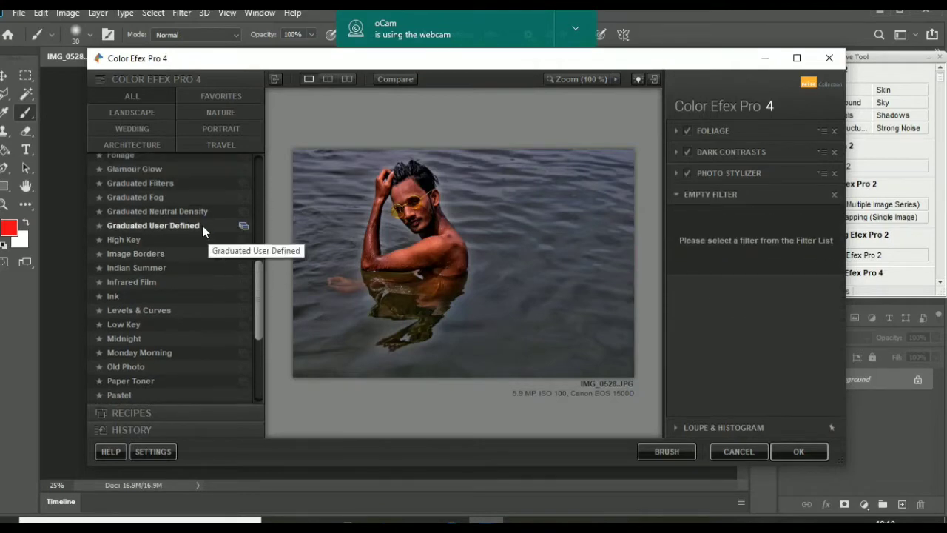
click(201, 223)
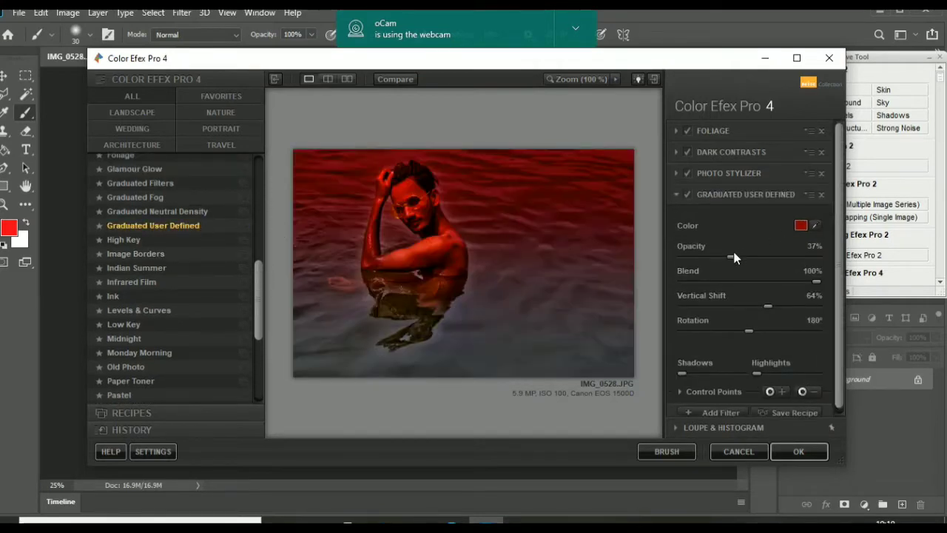
drag(723, 257, 694, 256)
Change the Graduated User Defined filter's color to a bright blue with red 10, green 142 and blue 222.
click(800, 225)
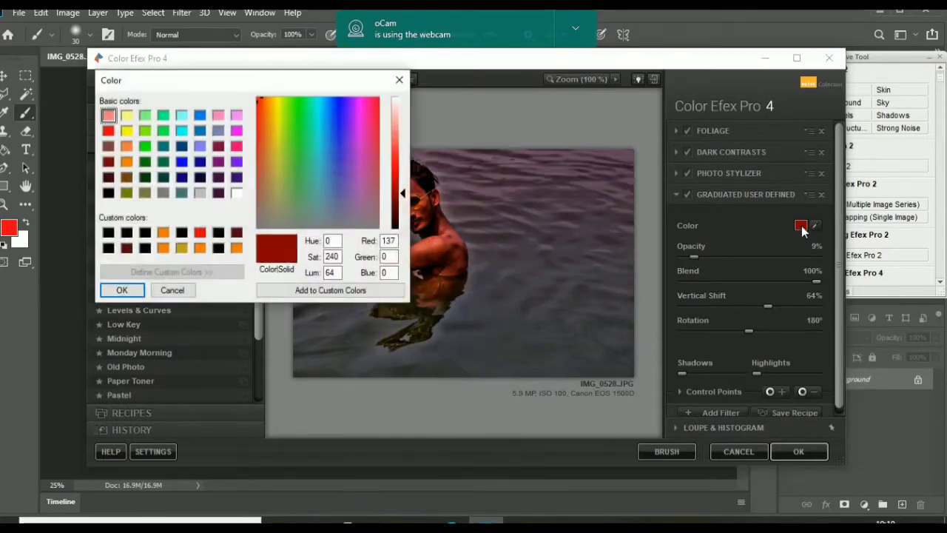
click(335, 108)
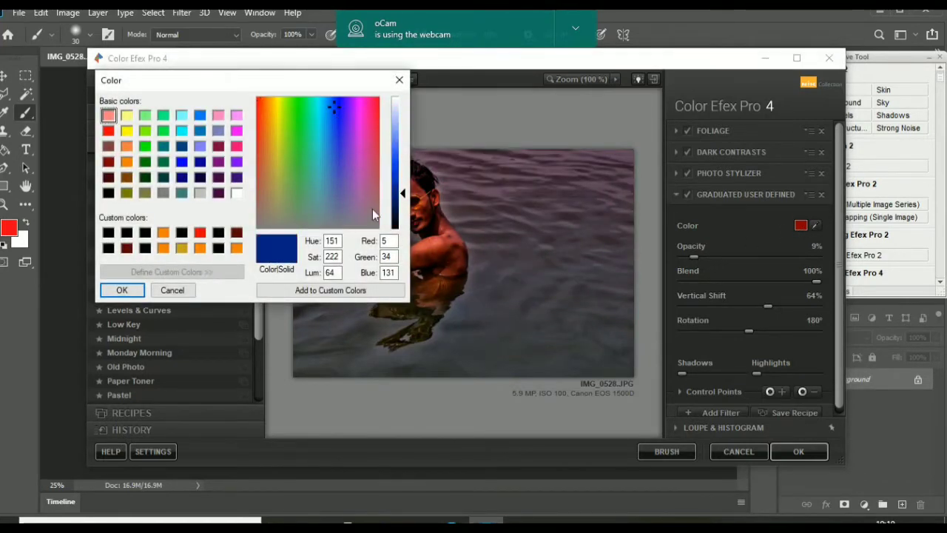
click(399, 171)
click(123, 290)
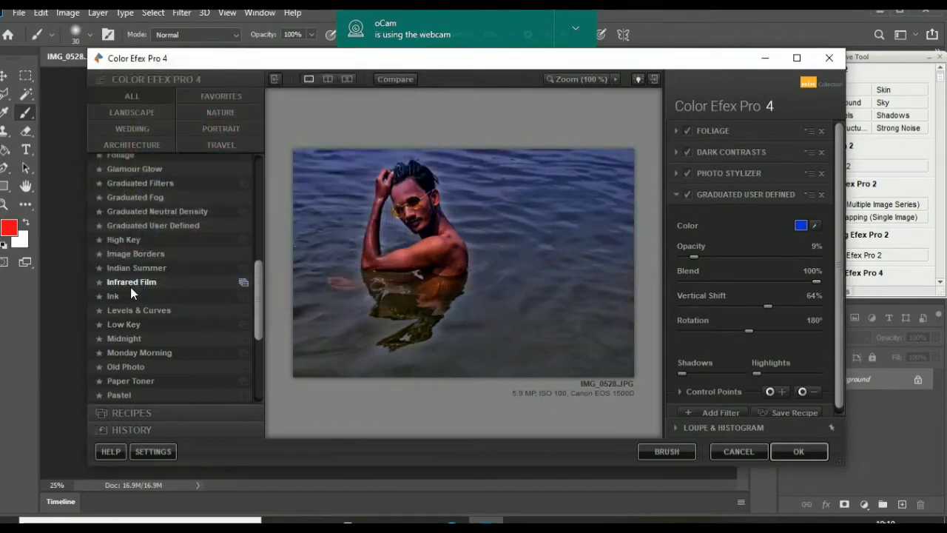
click(803, 226)
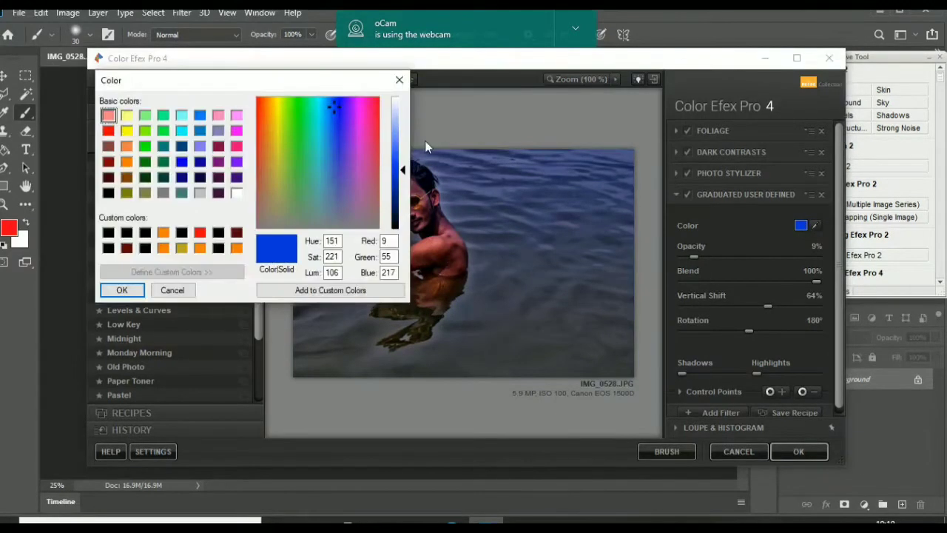
click(326, 110)
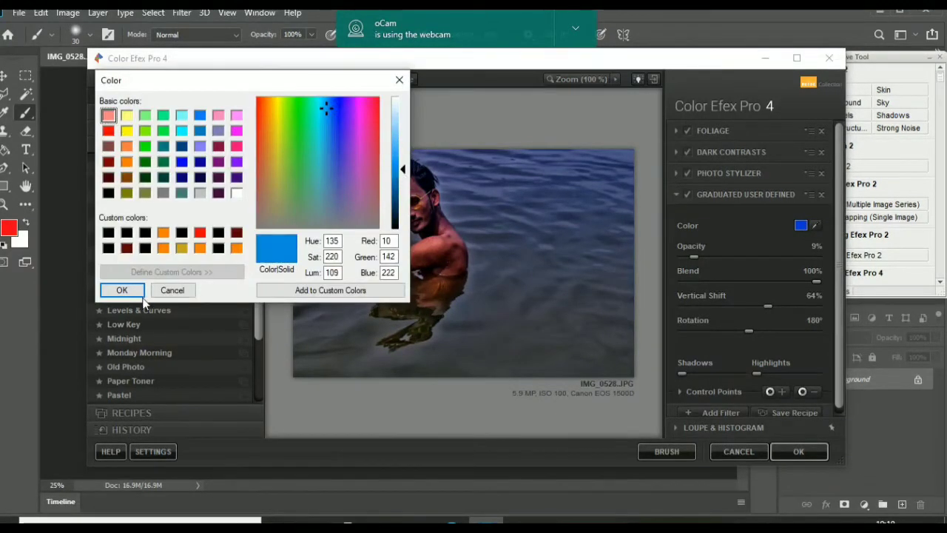
click(130, 288)
Set the graduated filter's opacity to about 30% and apply the whole filter stack to the photo.
drag(740, 256, 722, 256)
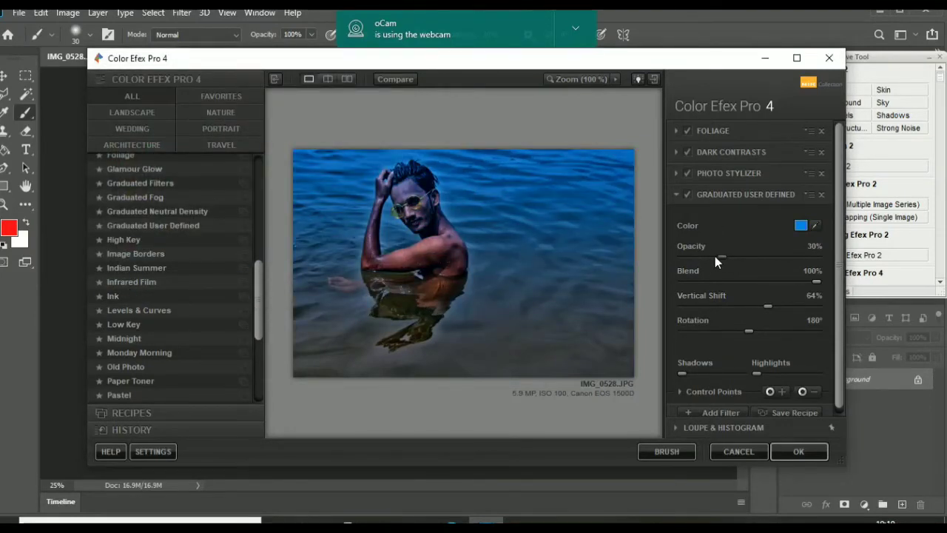
click(789, 449)
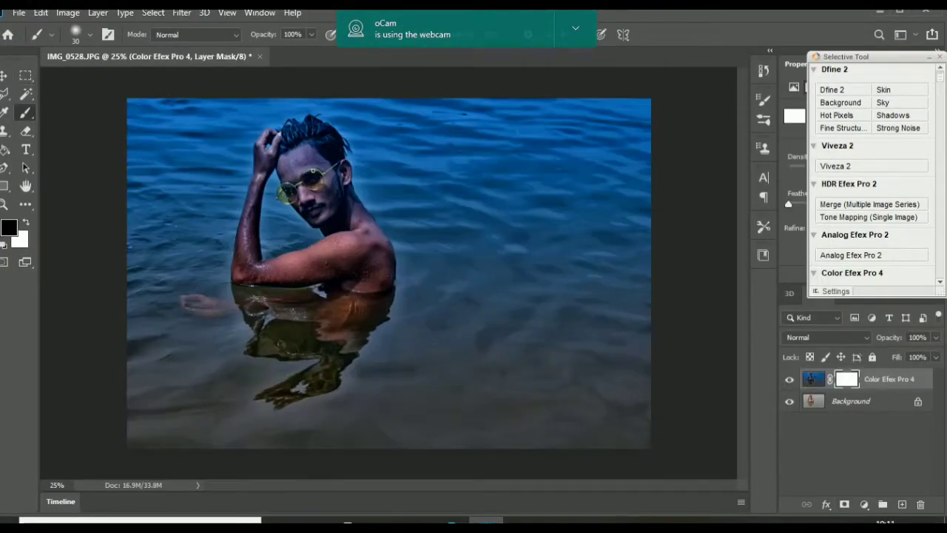
Paint black with a size 35 brush on the Color Efex Pro 4 layer mask over the forehead, upper ear, sunglasses and nose.
click(280, 157)
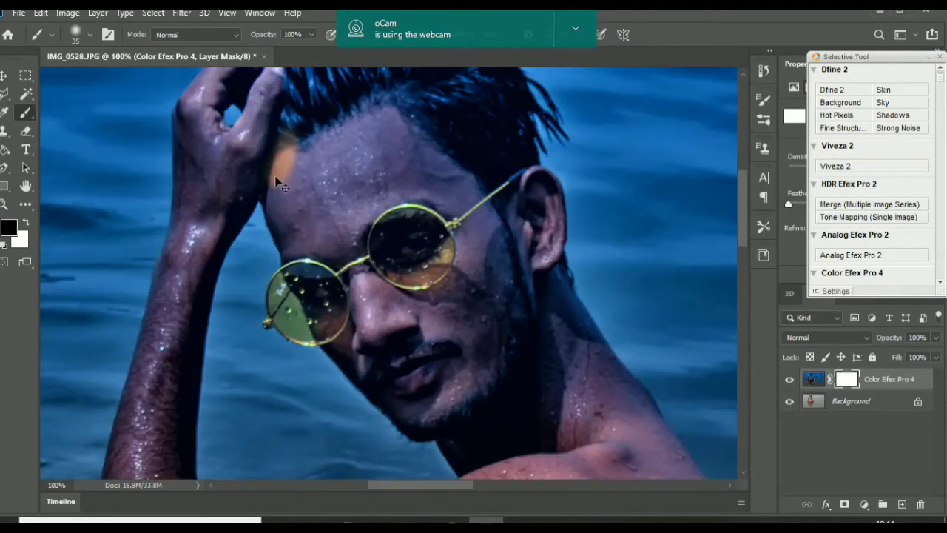
mouse_move(276, 178)
mouse_down()
mouse_move(381, 103)
mouse_move(441, 163)
mouse_move(406, 102)
mouse_move(269, 184)
mouse_move(289, 264)
mouse_move(300, 235)
mouse_move(287, 205)
mouse_move(304, 168)
mouse_move(419, 155)
mouse_move(392, 176)
mouse_move(390, 155)
mouse_move(338, 161)
mouse_move(308, 194)
mouse_move(323, 252)
mouse_move(389, 166)
mouse_move(543, 175)
mouse_up()
mouse_move(554, 236)
mouse_down()
mouse_move(546, 188)
mouse_move(516, 238)
mouse_move(455, 229)
mouse_move(453, 180)
mouse_up()
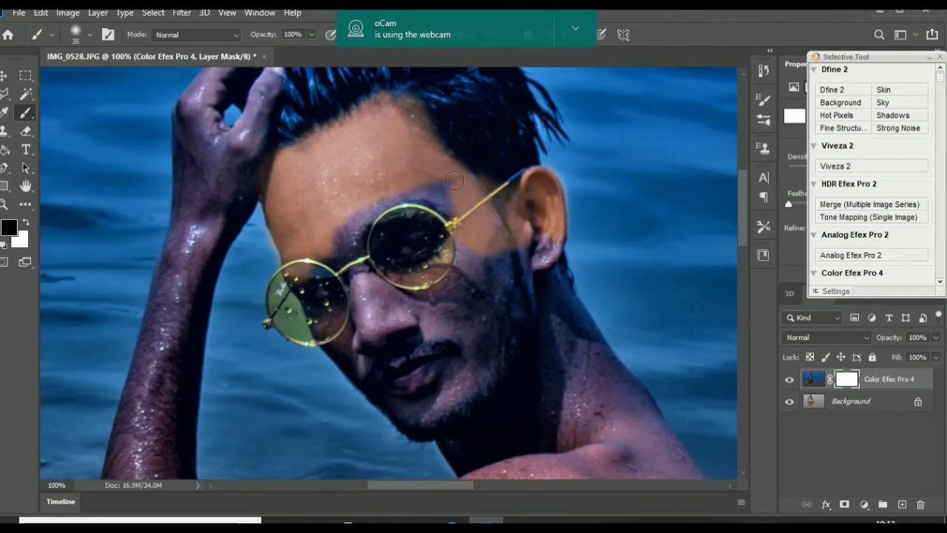
mouse_move(386, 213)
mouse_down()
mouse_move(344, 225)
mouse_move(382, 209)
mouse_move(435, 226)
mouse_move(401, 213)
mouse_move(415, 231)
mouse_move(351, 271)
mouse_move(331, 256)
mouse_move(289, 273)
mouse_up()
drag(316, 319, 358, 246)
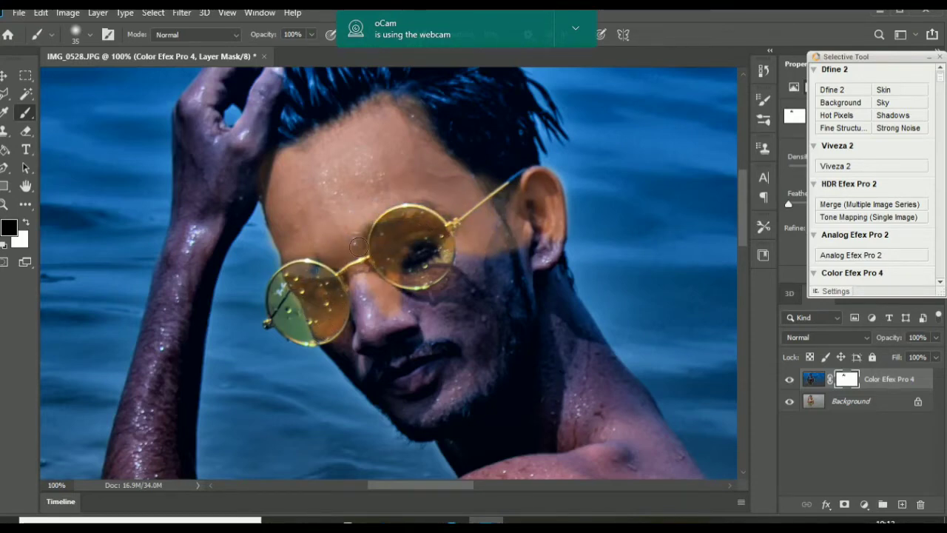
mouse_move(439, 230)
mouse_down()
mouse_move(427, 292)
mouse_move(402, 305)
mouse_move(375, 298)
mouse_up()
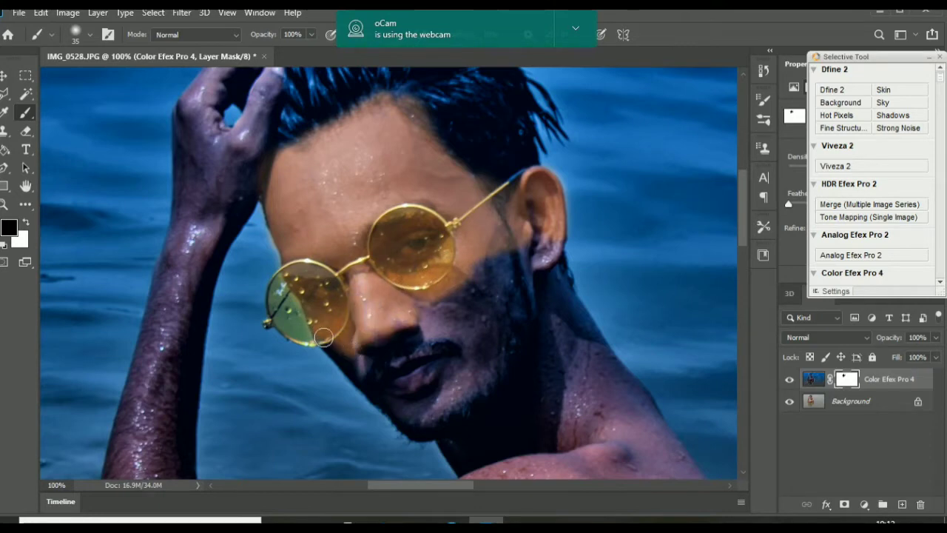
Mask the filter effect off the cheeks, mouth, beard, earlobe and upper neck with black brush strokes.
mouse_move(323, 336)
mouse_down()
mouse_move(377, 385)
mouse_move(390, 361)
mouse_move(381, 387)
mouse_move(375, 352)
mouse_move(428, 291)
mouse_move(509, 273)
mouse_up()
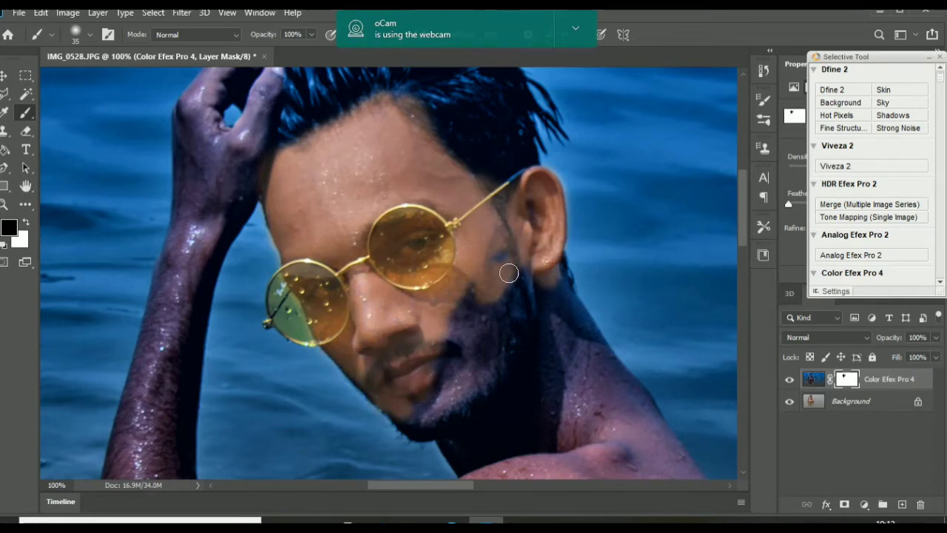
mouse_move(533, 209)
mouse_down()
mouse_move(466, 325)
mouse_move(458, 319)
mouse_move(428, 355)
mouse_move(500, 321)
mouse_move(557, 275)
mouse_up()
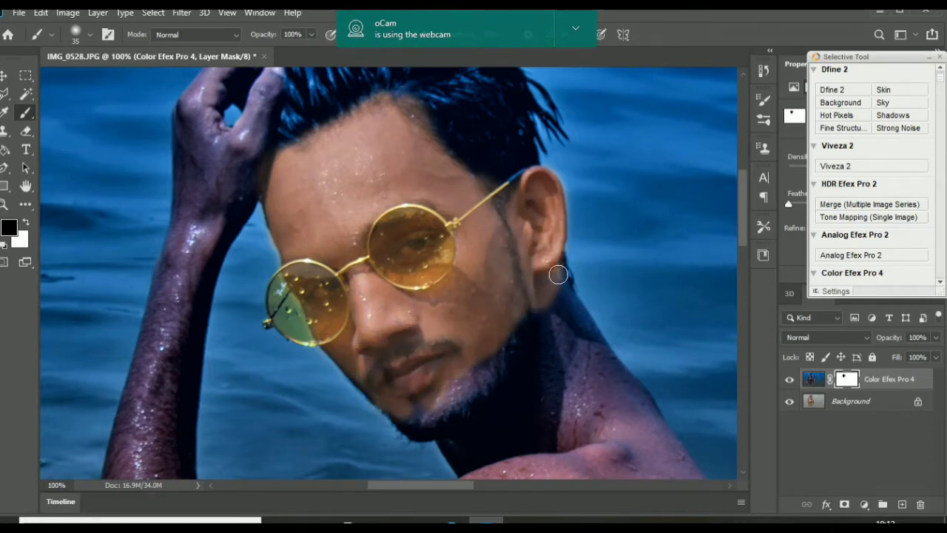
mouse_move(578, 311)
mouse_down()
mouse_move(613, 365)
mouse_move(498, 332)
mouse_move(491, 370)
mouse_up()
Paint black on the mask over the jaw, neck, top of the shoulder and inner edge of the raised forearm.
scroll(491, 369, down, 5)
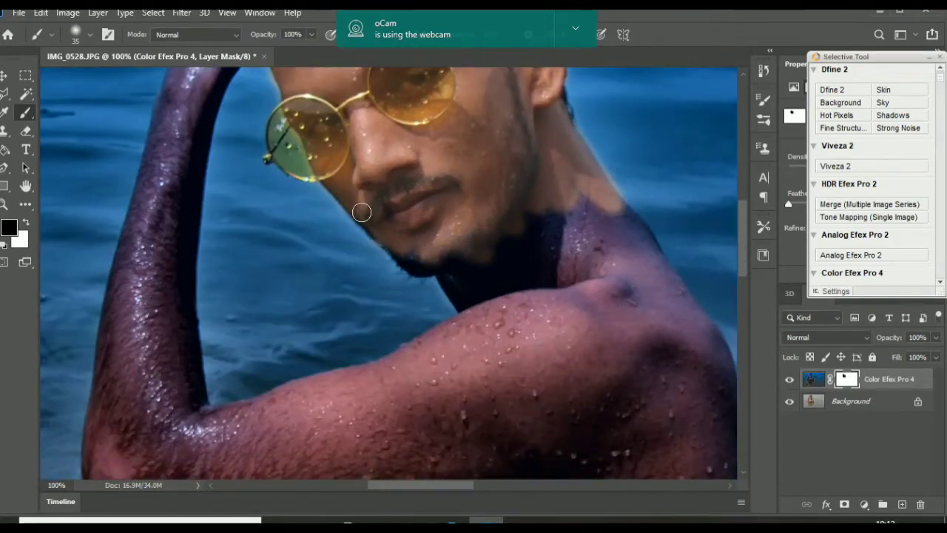
mouse_move(455, 256)
mouse_down()
mouse_move(549, 230)
mouse_move(499, 229)
mouse_move(558, 225)
mouse_move(580, 264)
mouse_move(462, 304)
mouse_move(437, 269)
mouse_move(477, 298)
mouse_move(545, 279)
mouse_move(596, 237)
mouse_move(586, 227)
mouse_move(618, 209)
mouse_move(642, 252)
mouse_move(654, 247)
mouse_move(665, 273)
mouse_move(635, 257)
mouse_move(601, 256)
mouse_move(499, 335)
mouse_up()
mouse_move(436, 342)
mouse_down()
mouse_move(292, 394)
mouse_move(311, 386)
mouse_up()
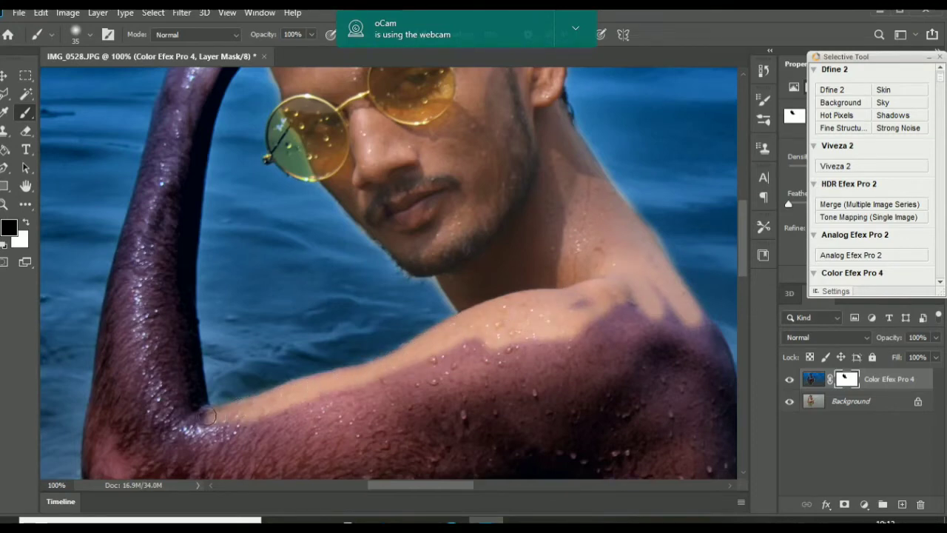
mouse_move(207, 416)
mouse_down()
mouse_move(189, 358)
mouse_move(196, 154)
mouse_up()
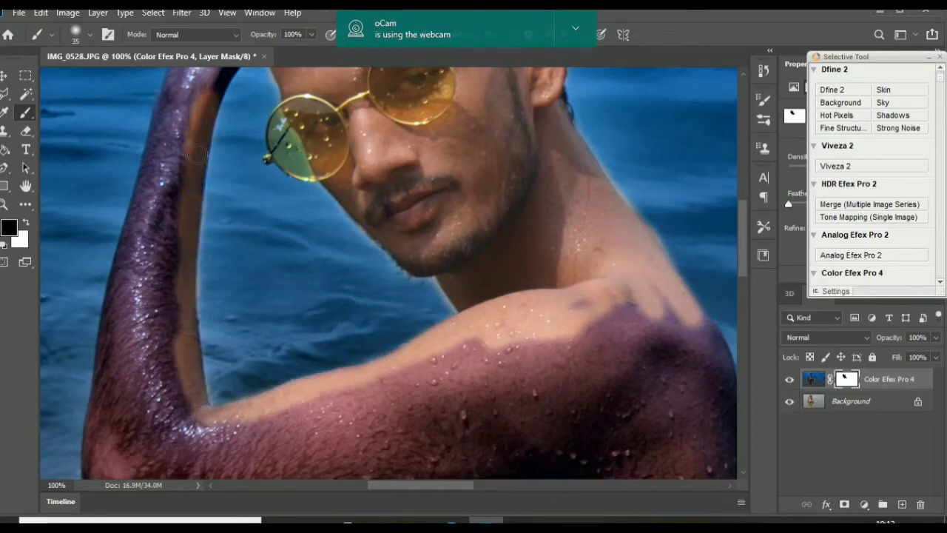
Brush the filter effect off the raised hand, fingers and wrist on the layer mask.
drag(743, 249, 742, 200)
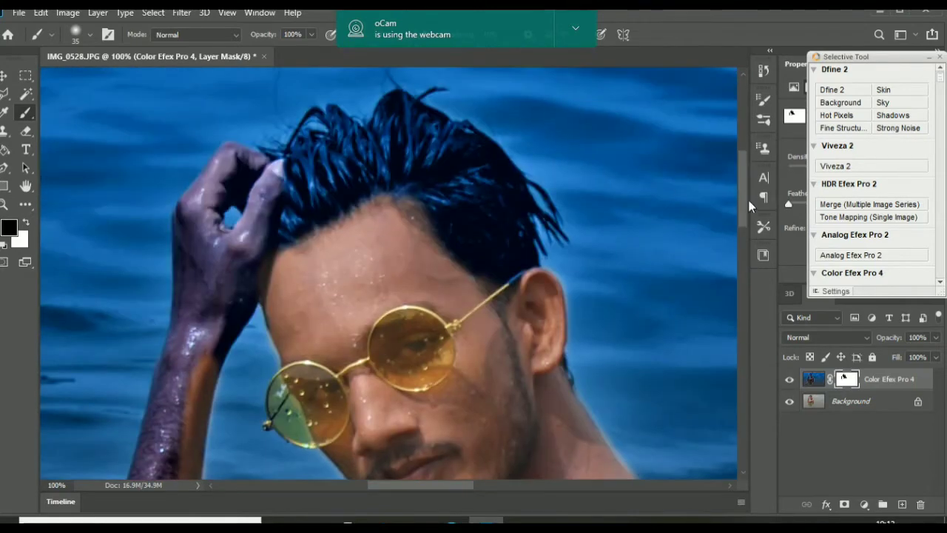
mouse_move(264, 217)
mouse_down()
mouse_move(248, 304)
mouse_move(222, 357)
mouse_move(229, 294)
mouse_move(270, 166)
mouse_move(231, 149)
mouse_move(211, 175)
mouse_up()
drag(182, 212, 182, 231)
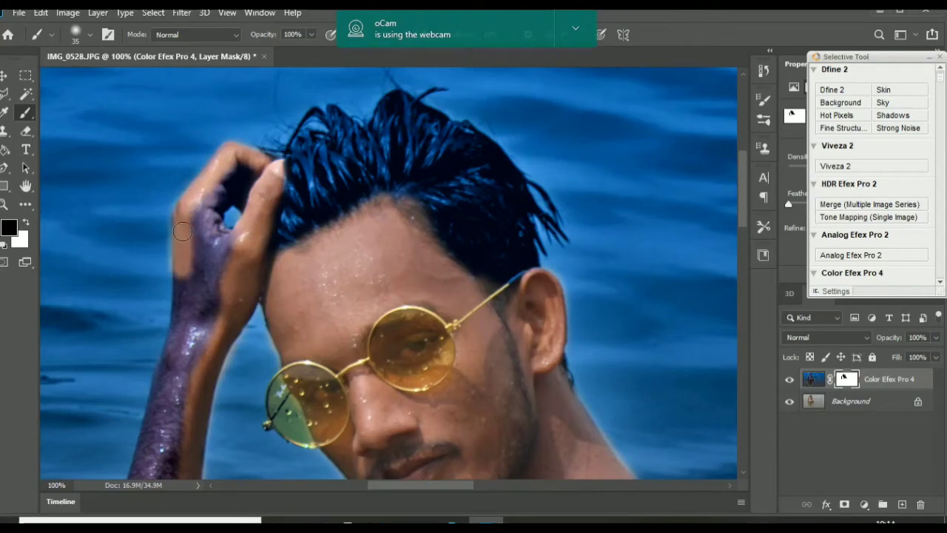
mouse_move(251, 183)
mouse_down()
mouse_move(215, 229)
mouse_move(200, 205)
mouse_move(182, 315)
mouse_move(214, 274)
mouse_move(222, 309)
mouse_move(184, 316)
mouse_up()
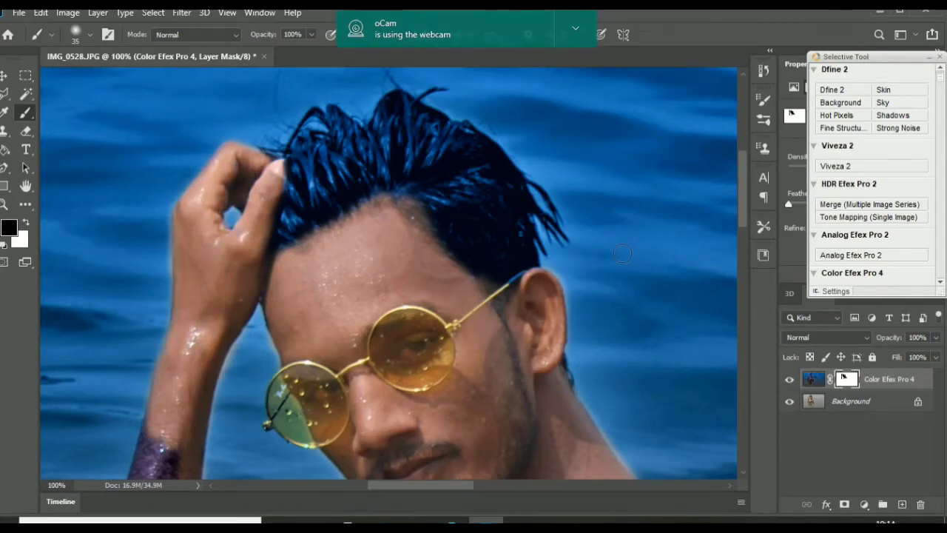
Paint black on the mask over the rest of the raised forearm down to the elbow.
scroll(161, 382, down, 10)
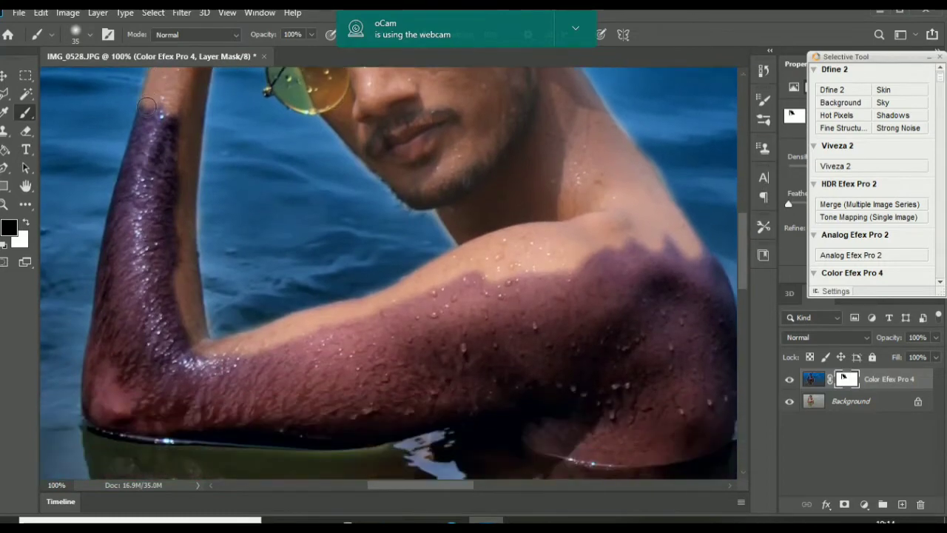
mouse_move(147, 106)
mouse_down()
mouse_move(118, 216)
mouse_move(133, 178)
mouse_up()
mouse_move(163, 97)
mouse_down()
mouse_move(177, 278)
mouse_move(145, 281)
mouse_move(128, 215)
mouse_move(103, 276)
mouse_up()
mouse_move(92, 393)
mouse_down()
mouse_move(102, 417)
mouse_move(107, 396)
mouse_up()
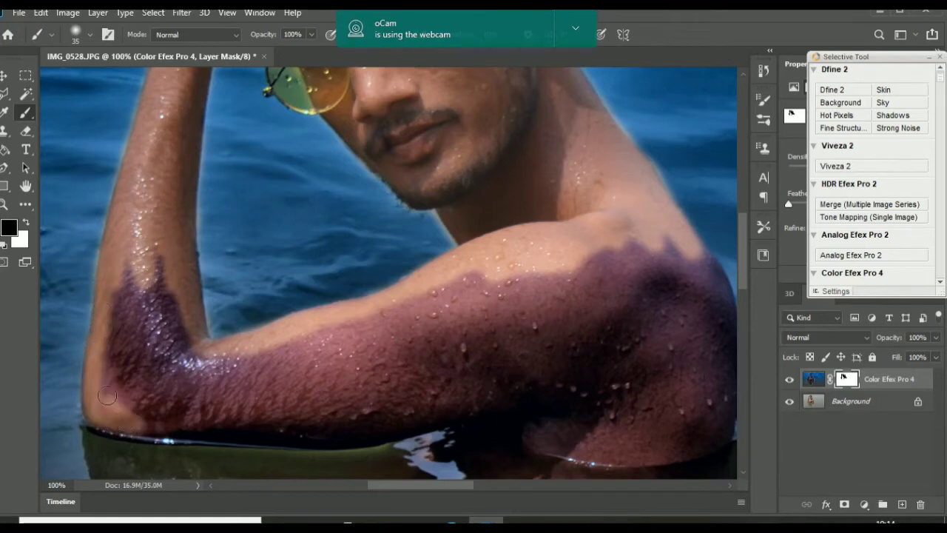
mouse_move(97, 364)
mouse_down()
mouse_move(133, 242)
mouse_move(171, 255)
mouse_move(166, 314)
mouse_move(144, 271)
mouse_move(121, 363)
mouse_move(113, 304)
mouse_up()
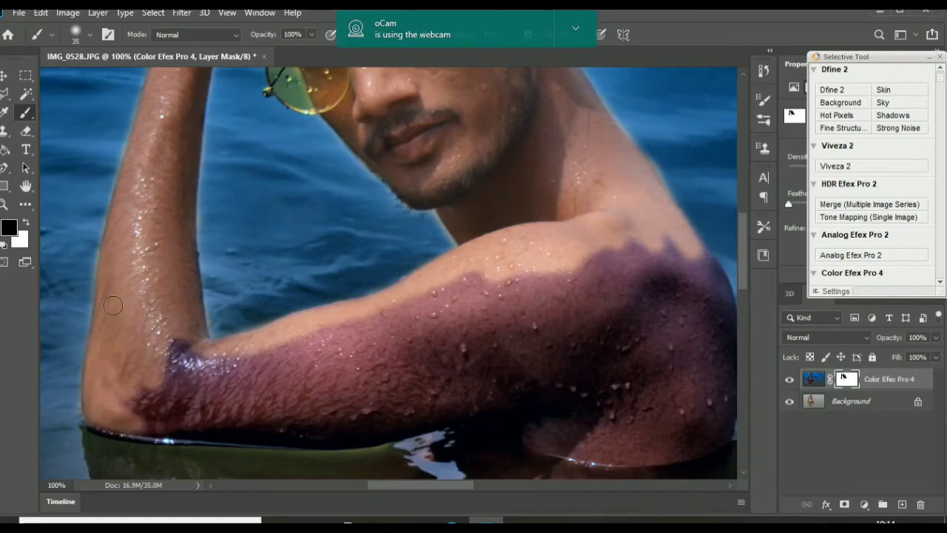
Mask the filter effect off the upper arm from the elbow to the shoulder with black brush strokes.
mouse_move(151, 428)
mouse_down()
mouse_move(259, 440)
mouse_move(459, 429)
mouse_up()
mouse_move(479, 397)
mouse_down()
mouse_move(459, 378)
mouse_move(392, 419)
mouse_move(289, 429)
mouse_move(215, 429)
mouse_move(159, 414)
mouse_move(205, 380)
mouse_move(169, 429)
mouse_up()
mouse_move(175, 323)
mouse_down()
mouse_move(306, 382)
mouse_move(273, 364)
mouse_move(318, 324)
mouse_move(287, 349)
mouse_move(477, 286)
mouse_move(387, 334)
mouse_move(403, 317)
mouse_up()
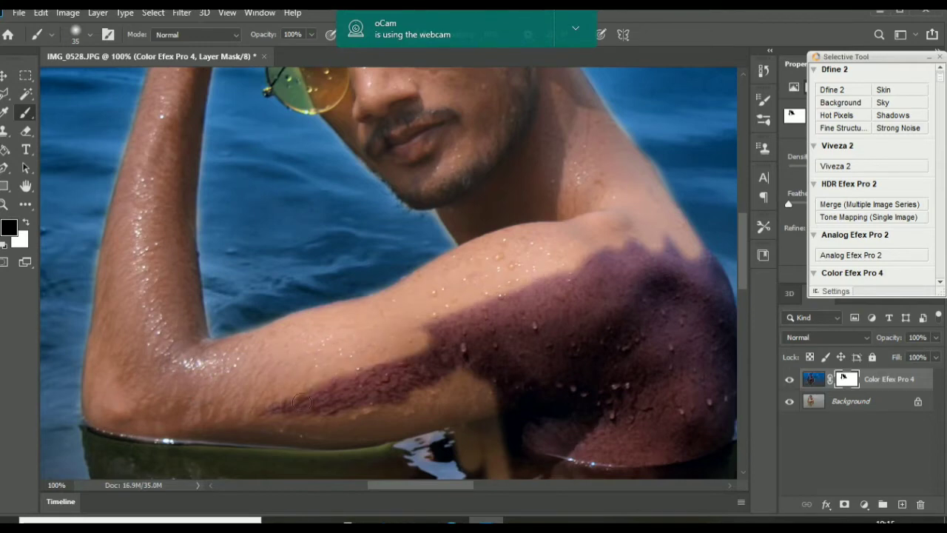
mouse_move(302, 402)
mouse_down()
mouse_move(386, 374)
mouse_move(439, 400)
mouse_move(301, 397)
mouse_move(505, 357)
mouse_move(440, 330)
mouse_move(451, 325)
mouse_move(506, 380)
mouse_move(534, 433)
mouse_move(509, 436)
mouse_move(522, 378)
mouse_move(546, 410)
mouse_move(502, 384)
mouse_move(551, 319)
mouse_move(556, 395)
mouse_move(584, 302)
mouse_up()
scroll(576, 287, right, 4)
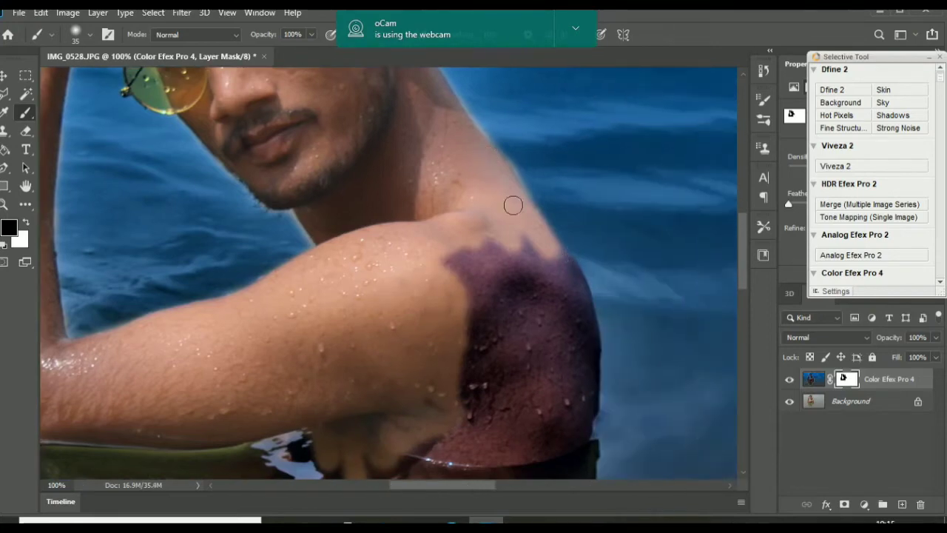
Paint black on the mask over the remaining back of the shoulder and shoulder blade down to the waterline.
mouse_move(560, 254)
mouse_down()
mouse_move(591, 327)
mouse_move(590, 427)
mouse_move(535, 455)
mouse_move(447, 458)
mouse_move(467, 424)
mouse_move(460, 456)
mouse_move(554, 439)
mouse_move(579, 415)
mouse_move(473, 422)
mouse_move(482, 365)
mouse_move(441, 276)
mouse_move(436, 235)
mouse_move(492, 283)
mouse_move(534, 255)
mouse_move(566, 300)
mouse_move(547, 256)
mouse_move(513, 259)
mouse_move(498, 306)
mouse_move(544, 274)
mouse_move(579, 332)
mouse_move(583, 370)
mouse_move(560, 355)
mouse_move(547, 368)
mouse_move(527, 313)
mouse_move(493, 363)
mouse_move(495, 388)
mouse_up()
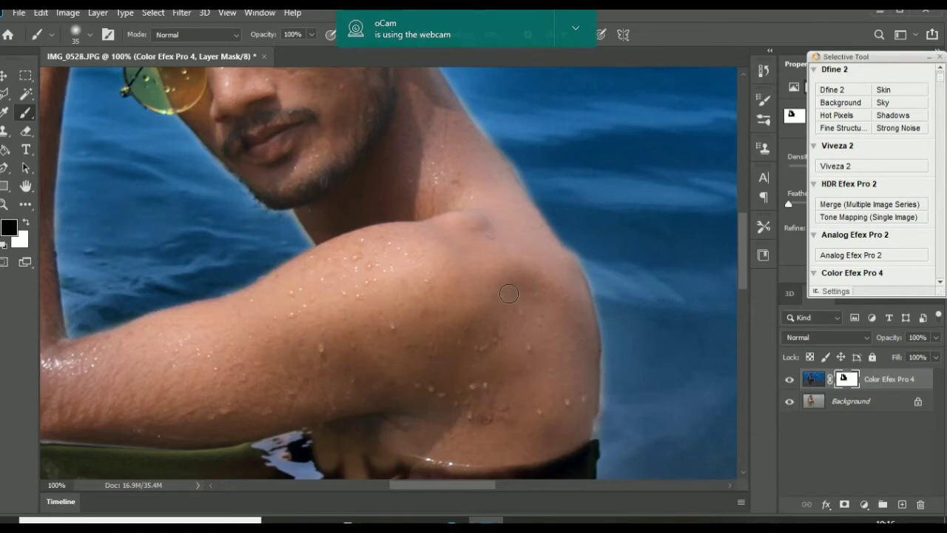
Try masking the filter effect off the submerged torso below the waterline with black brush strokes.
scroll(509, 293, up, 3)
scroll(564, 277, down, 8)
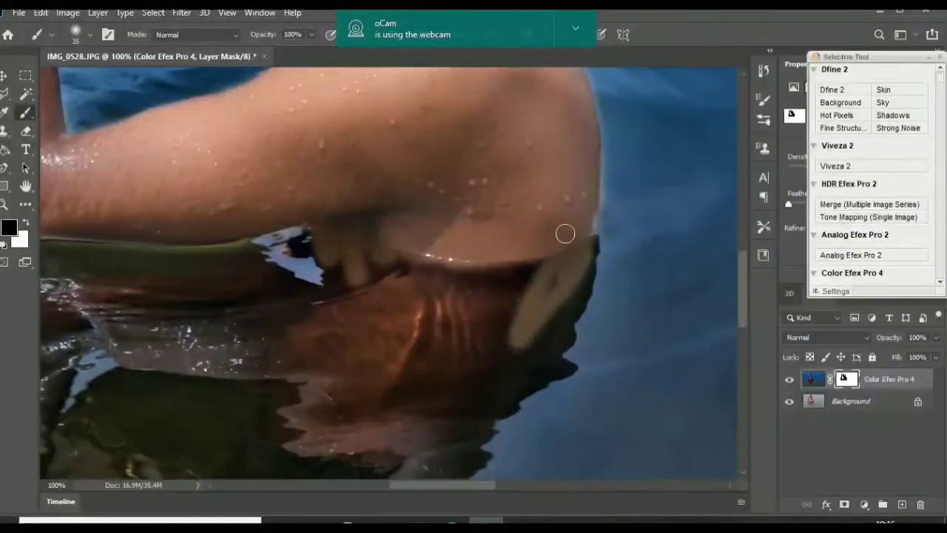
mouse_move(565, 234)
mouse_down()
mouse_move(455, 299)
mouse_move(488, 277)
mouse_move(397, 273)
mouse_move(346, 296)
mouse_move(404, 254)
mouse_move(344, 272)
mouse_move(509, 289)
mouse_move(485, 341)
mouse_move(499, 357)
mouse_move(326, 418)
mouse_move(335, 352)
mouse_move(365, 307)
mouse_move(472, 308)
mouse_move(484, 351)
mouse_move(440, 334)
mouse_move(475, 356)
mouse_move(351, 403)
mouse_move(345, 346)
mouse_move(349, 369)
mouse_move(384, 337)
mouse_up()
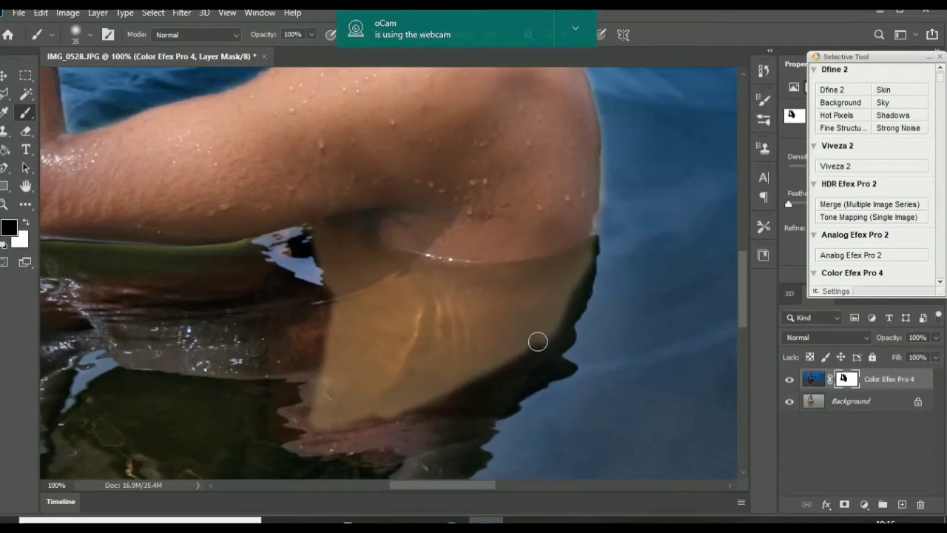
mouse_move(538, 341)
mouse_down()
mouse_move(484, 420)
mouse_move(422, 455)
mouse_move(338, 453)
mouse_move(308, 441)
mouse_move(293, 420)
mouse_move(327, 365)
mouse_move(295, 330)
mouse_move(329, 293)
mouse_move(326, 366)
mouse_up()
mouse_move(511, 355)
mouse_down()
mouse_move(477, 415)
mouse_move(450, 409)
mouse_move(413, 436)
mouse_move(403, 408)
mouse_move(338, 445)
mouse_up()
Erase the black mask paint over the submerged torso with a 175 px eraser to restore the filter effect there.
scroll(385, 317, down, 4)
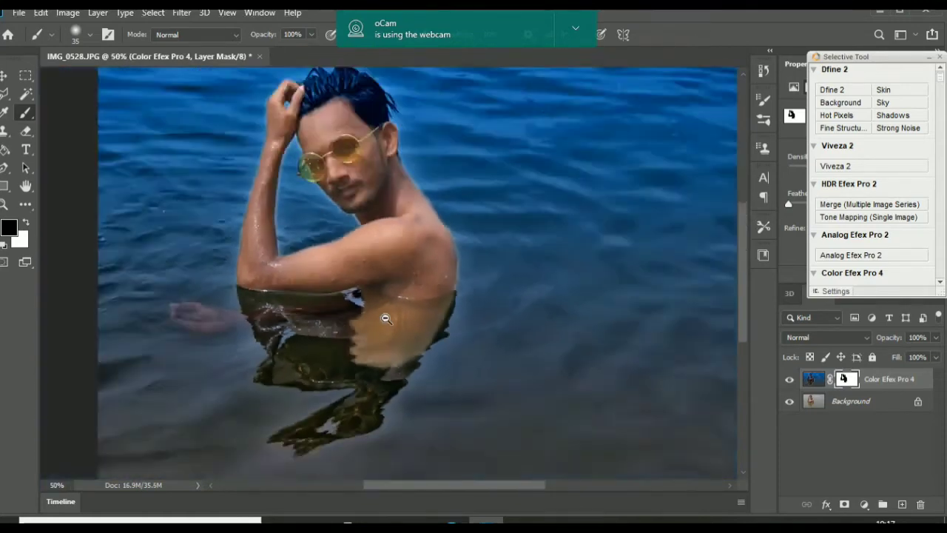
key(e)
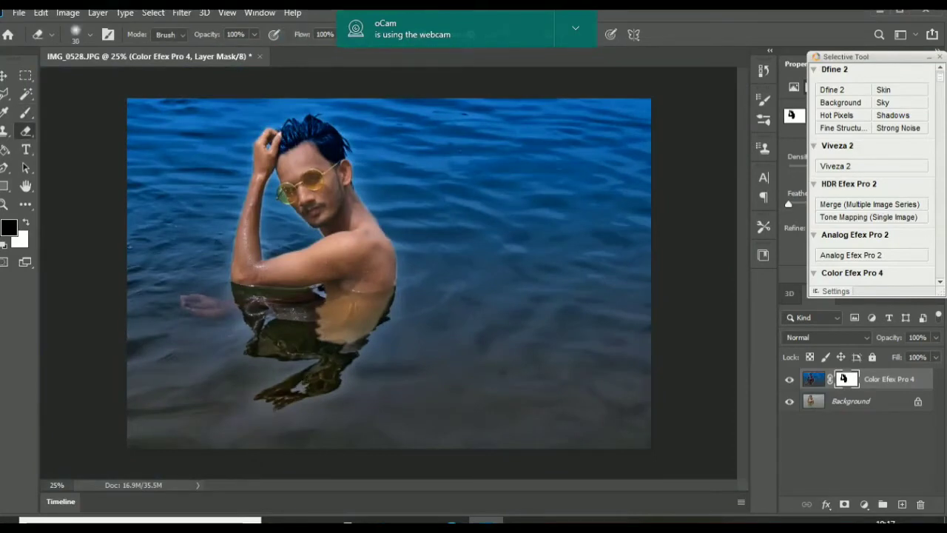
mouse_move(335, 304)
mouse_down()
mouse_move(378, 315)
mouse_move(312, 312)
mouse_up()
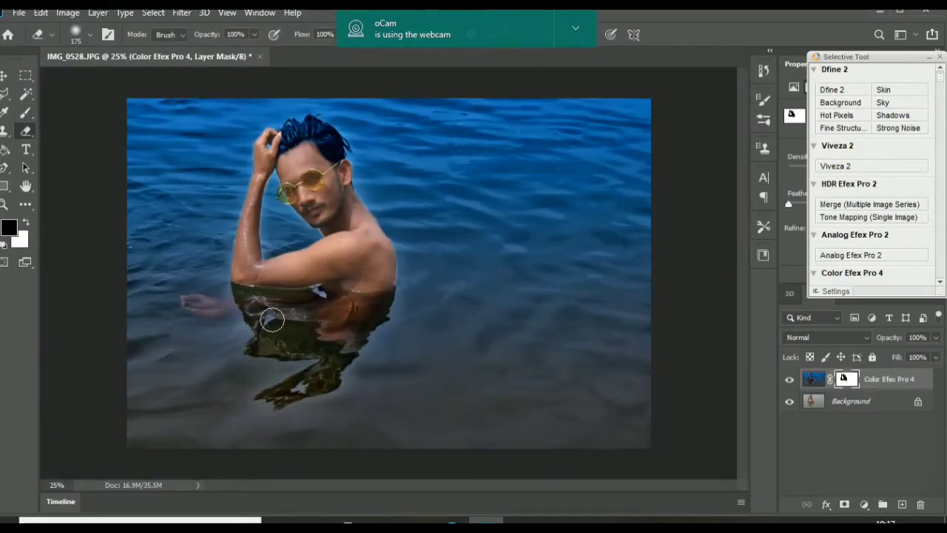
Merge the Color Efex Pro 4 layer down into the Background and duplicate the merged layer.
right_click(870, 380)
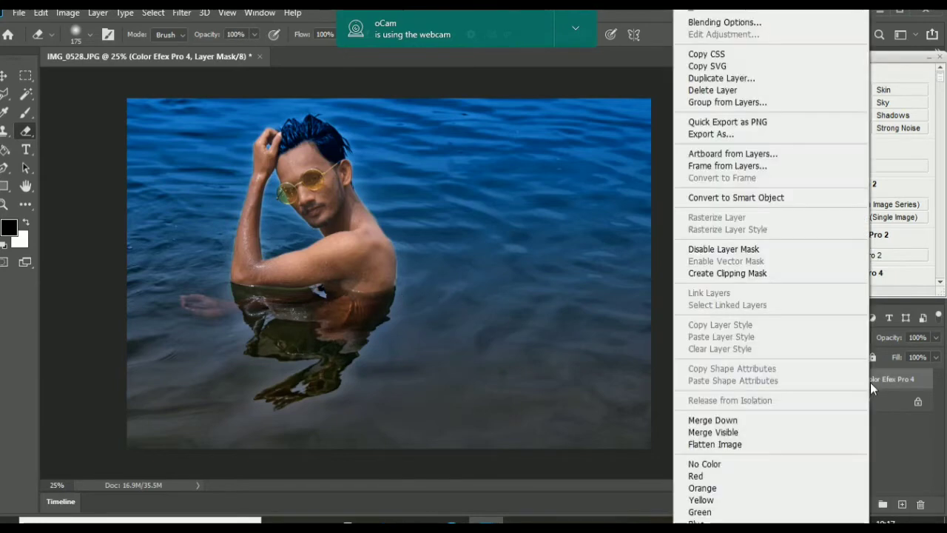
click(724, 417)
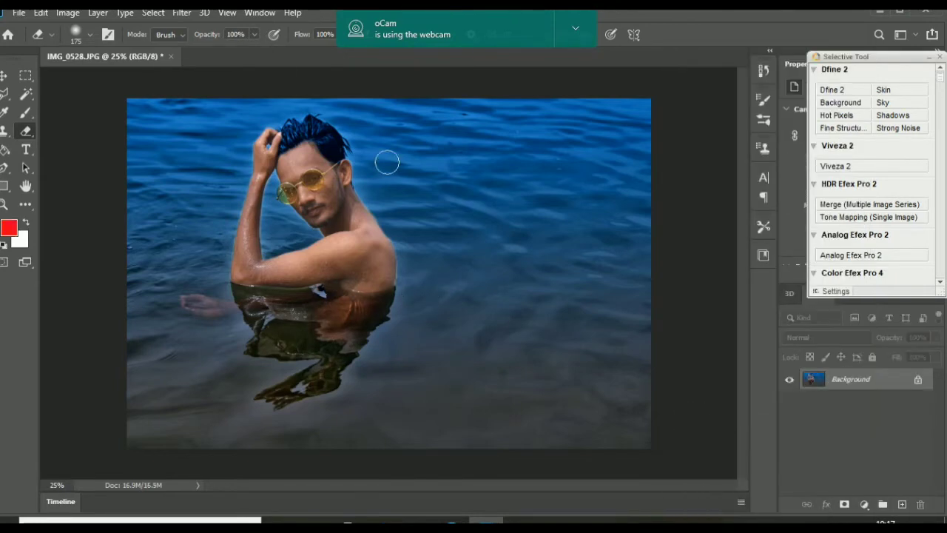
key(r)
drag(880, 387, 902, 504)
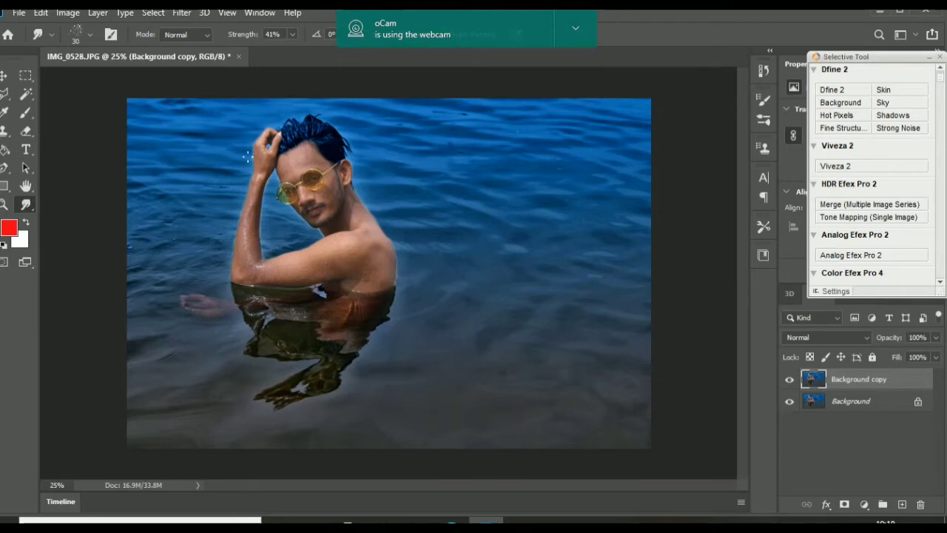
Give the Smudge tool the 25 px splatter brush tip with tight spacing and set its size to 29 px.
click(111, 36)
click(700, 124)
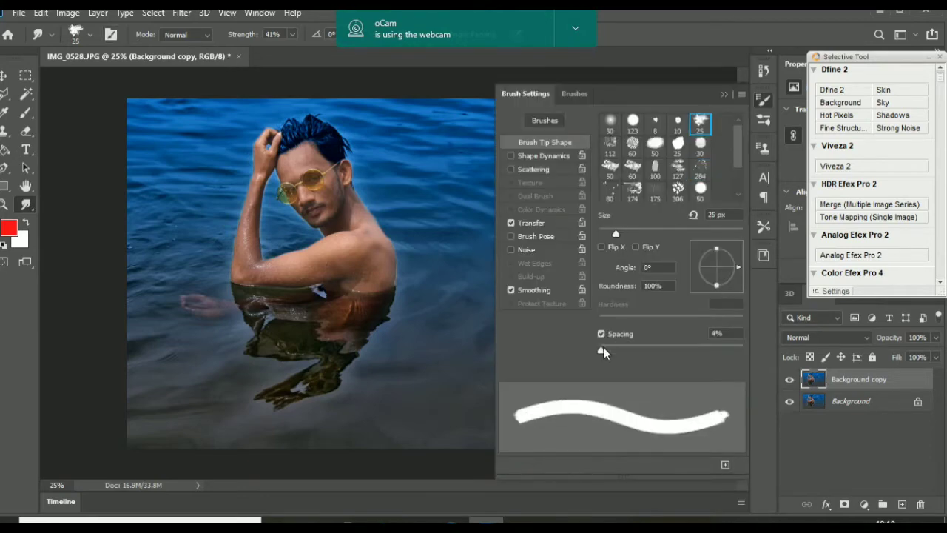
drag(617, 231, 620, 231)
click(724, 94)
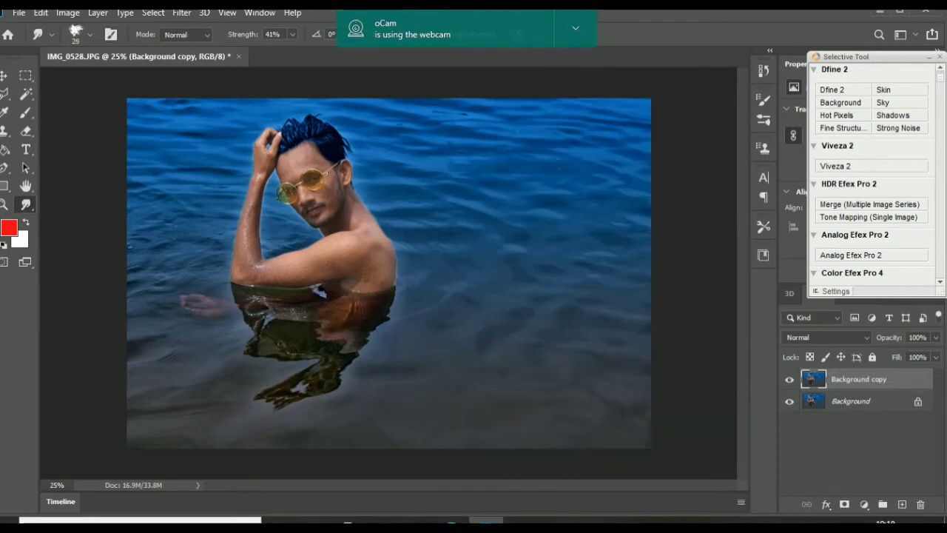
Smudge the front and crown hair upward from the hairline into smooth, swept-back strands.
scroll(296, 143, up, 5)
scroll(295, 142, up, 1)
scroll(743, 176, up, 2)
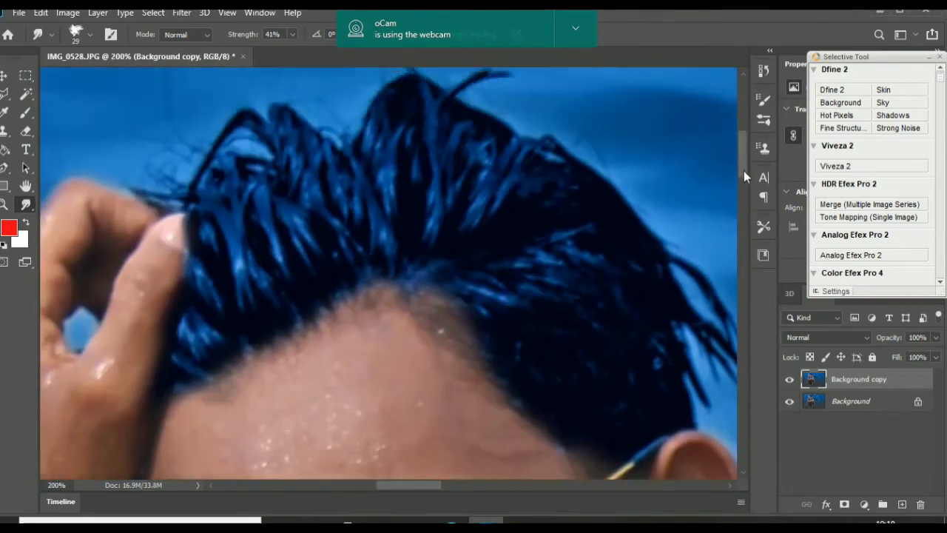
mouse_move(208, 354)
mouse_down()
mouse_move(189, 329)
mouse_move(218, 280)
mouse_move(196, 249)
mouse_move(200, 216)
mouse_move(256, 291)
mouse_move(287, 296)
mouse_move(245, 163)
mouse_move(237, 175)
mouse_move(226, 171)
mouse_move(204, 203)
mouse_move(195, 166)
mouse_move(217, 170)
mouse_move(315, 272)
mouse_move(302, 266)
mouse_move(269, 177)
mouse_move(251, 198)
mouse_move(219, 160)
mouse_move(224, 103)
mouse_move(194, 146)
mouse_move(193, 203)
mouse_move(191, 146)
mouse_move(324, 229)
mouse_move(339, 161)
mouse_move(297, 113)
mouse_move(279, 148)
mouse_move(262, 109)
mouse_move(375, 247)
mouse_move(364, 141)
mouse_move(342, 150)
mouse_move(336, 81)
mouse_move(300, 163)
mouse_move(299, 142)
mouse_move(330, 175)
mouse_move(337, 68)
mouse_move(348, 127)
mouse_up()
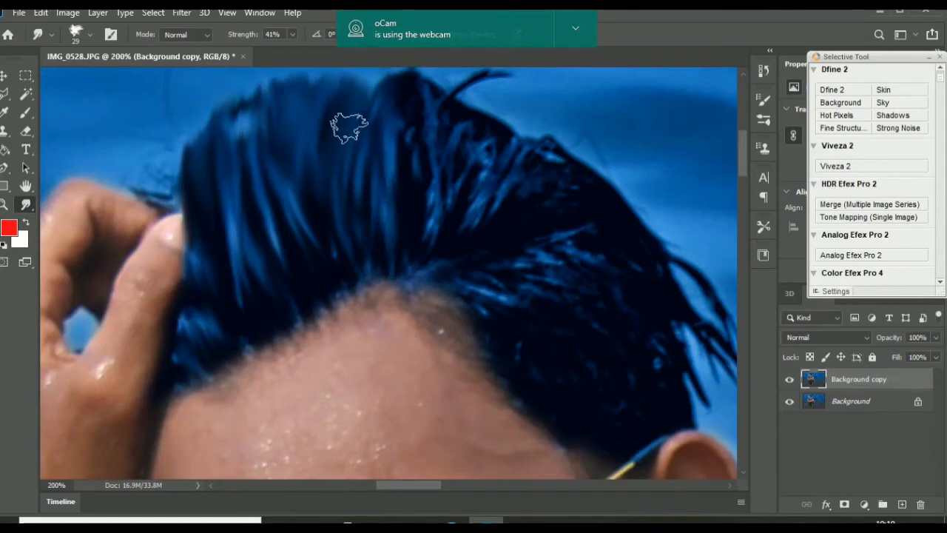
mouse_move(419, 244)
mouse_down()
mouse_move(437, 139)
mouse_move(360, 140)
mouse_move(461, 238)
mouse_move(499, 106)
mouse_move(468, 74)
mouse_move(474, 156)
mouse_move(525, 110)
mouse_move(491, 110)
mouse_move(549, 148)
mouse_move(500, 74)
mouse_move(545, 201)
mouse_move(584, 156)
mouse_move(565, 111)
mouse_move(593, 131)
mouse_up()
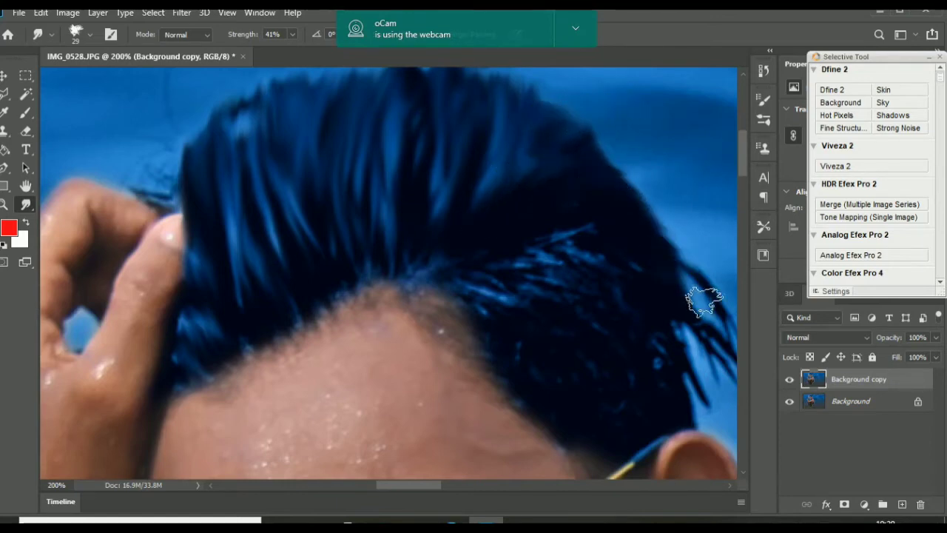
Smudge the hair on the side of the head toward the back, from the temple to above the ear.
mouse_move(587, 239)
mouse_down()
mouse_move(585, 353)
mouse_move(678, 357)
mouse_move(596, 356)
mouse_up()
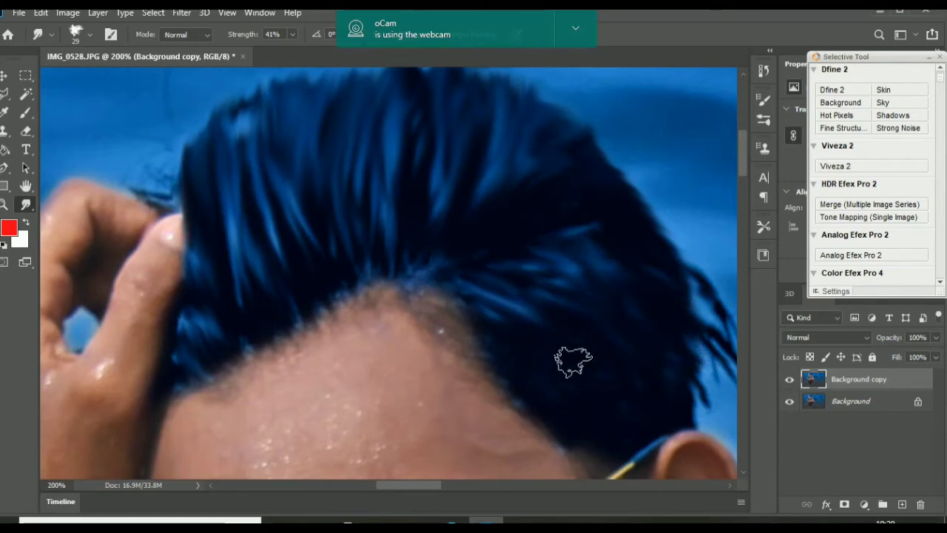
drag(678, 417, 636, 342)
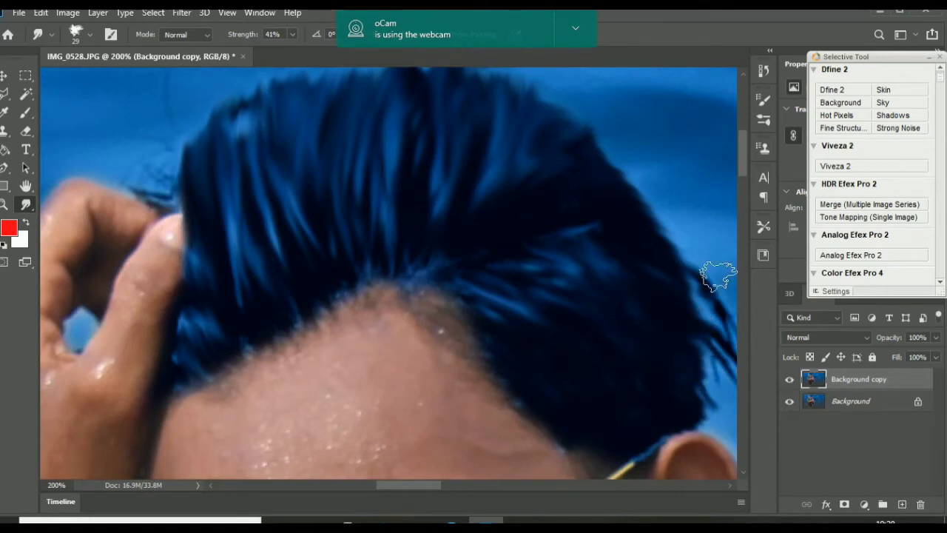
drag(574, 154, 514, 116)
Smudge the upper outline of the hair outward into a fuller, rounded contour from the forehead to the back.
scroll(571, 83, up, 2)
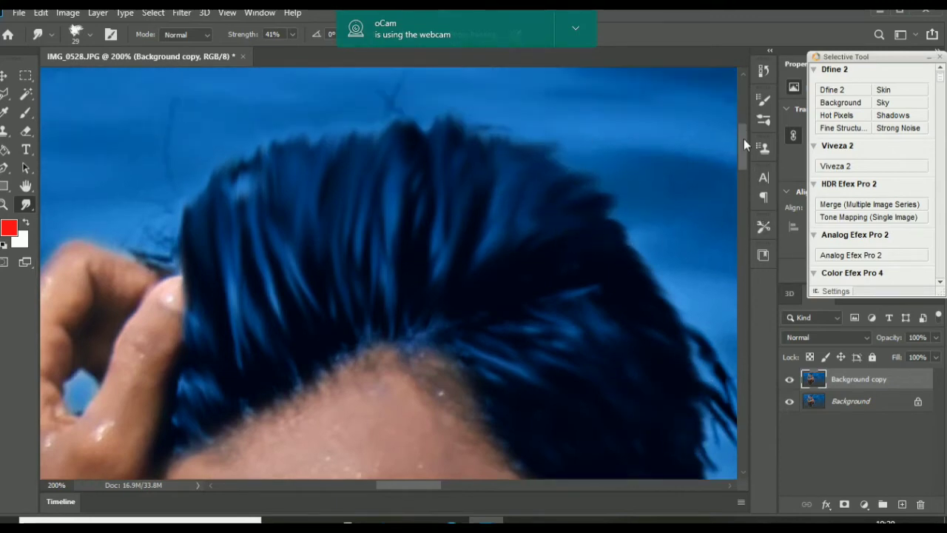
mouse_move(439, 116)
mouse_down()
mouse_move(387, 140)
mouse_move(375, 120)
mouse_move(351, 118)
mouse_move(280, 153)
mouse_up()
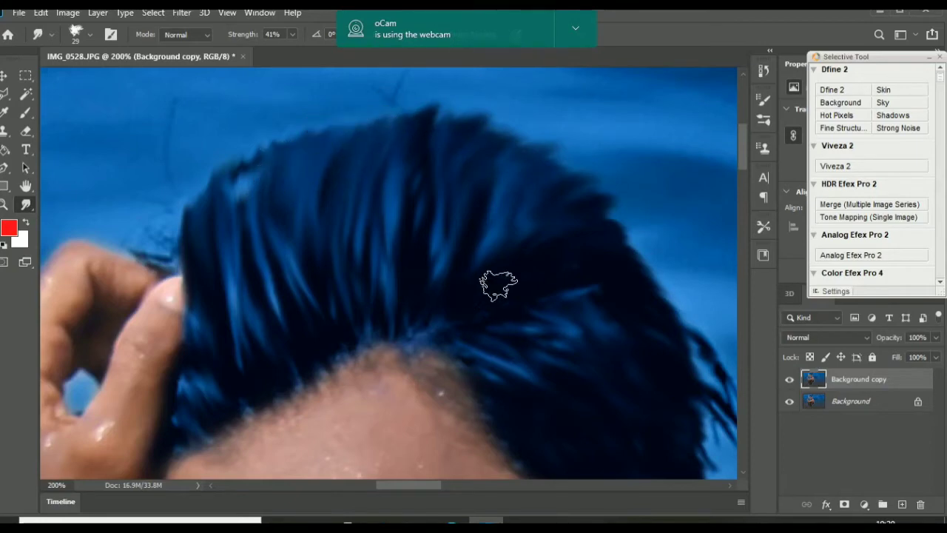
mouse_move(640, 260)
mouse_down()
mouse_move(644, 281)
mouse_move(616, 249)
mouse_move(617, 219)
mouse_move(545, 176)
mouse_move(535, 137)
mouse_move(451, 116)
mouse_move(376, 137)
mouse_move(391, 83)
mouse_move(363, 74)
mouse_move(333, 148)
mouse_move(397, 144)
mouse_move(305, 164)
mouse_move(286, 163)
mouse_move(273, 127)
mouse_move(228, 137)
mouse_move(197, 270)
mouse_move(205, 313)
mouse_move(190, 238)
mouse_move(218, 154)
mouse_move(236, 232)
mouse_move(262, 140)
mouse_move(355, 106)
mouse_up()
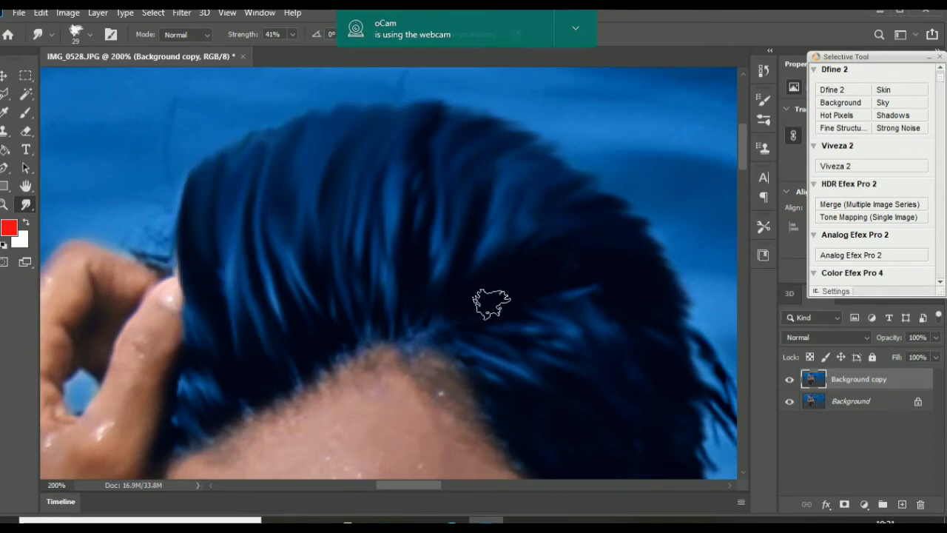
Smudge dark hair down over the temple and across the glasses' arm into the sideburn with a 15 px brush.
scroll(481, 303, down, 6)
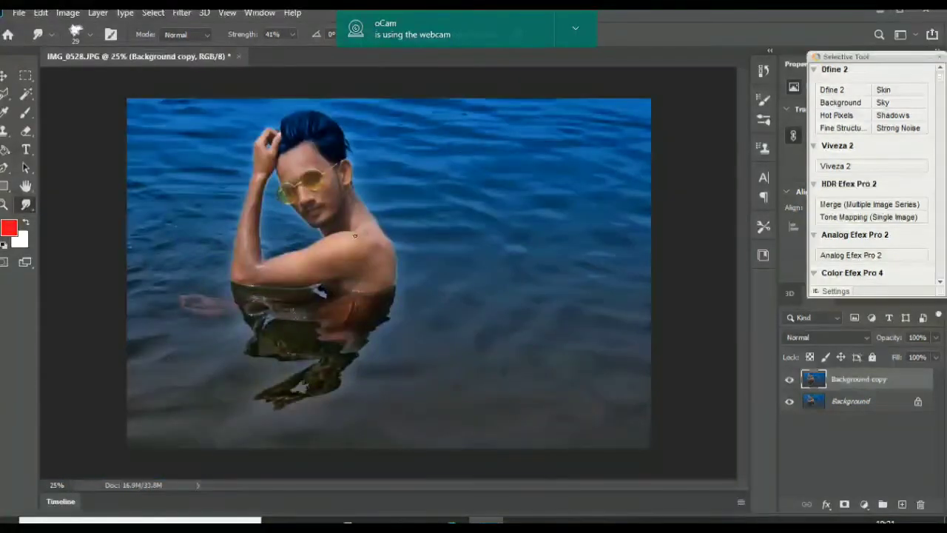
scroll(323, 159, up, 6)
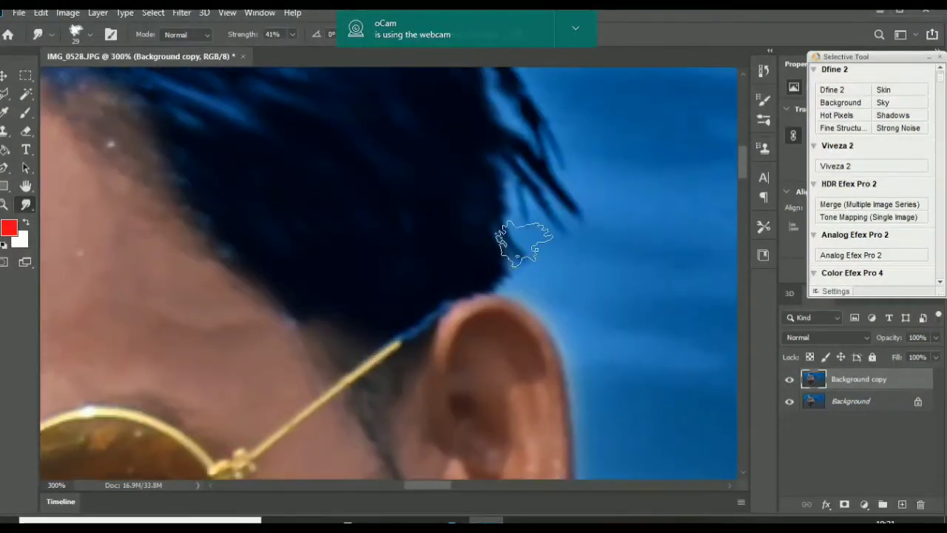
mouse_move(309, 282)
mouse_down()
mouse_move(307, 268)
mouse_move(355, 323)
mouse_up()
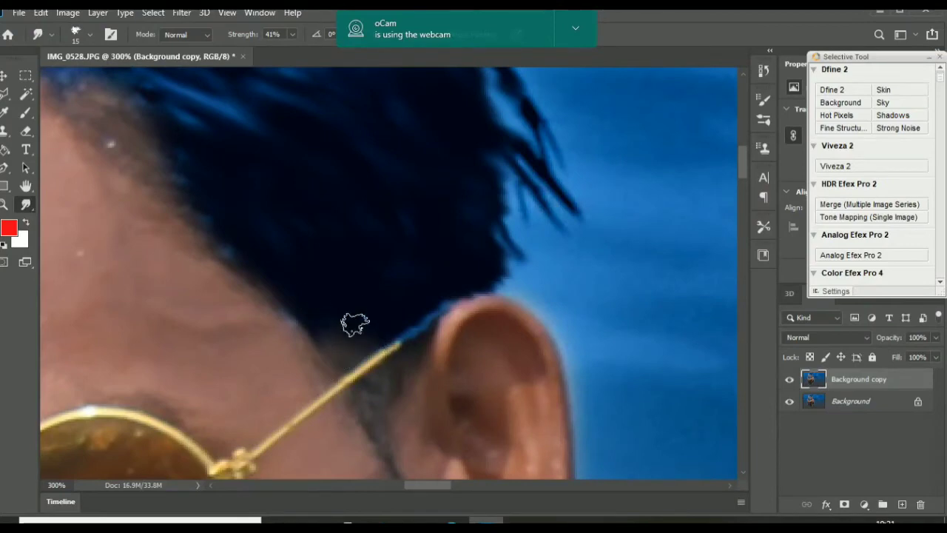
mouse_move(300, 302)
mouse_down()
mouse_move(332, 332)
mouse_move(363, 338)
mouse_move(341, 367)
mouse_up()
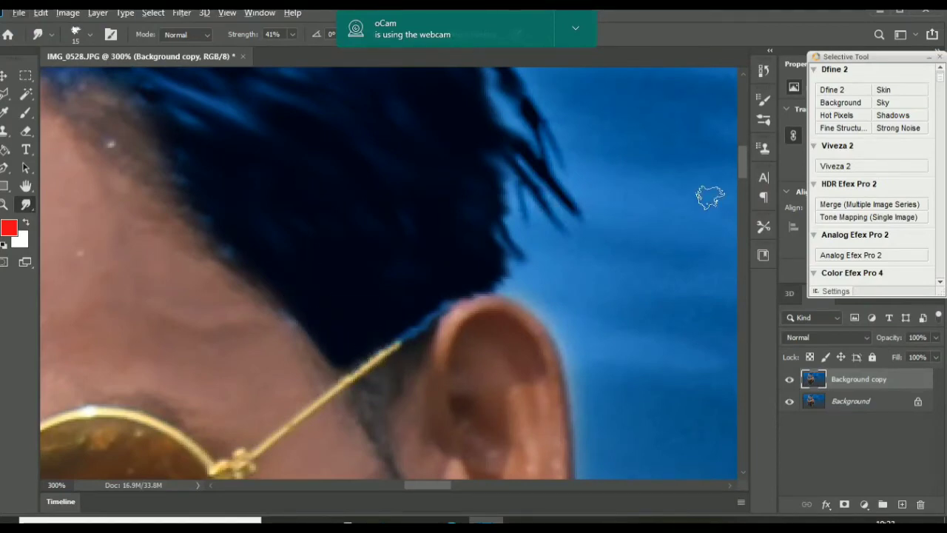
scroll(747, 177, down, 3)
mouse_move(342, 116)
mouse_down()
mouse_move(384, 214)
mouse_move(373, 205)
mouse_up()
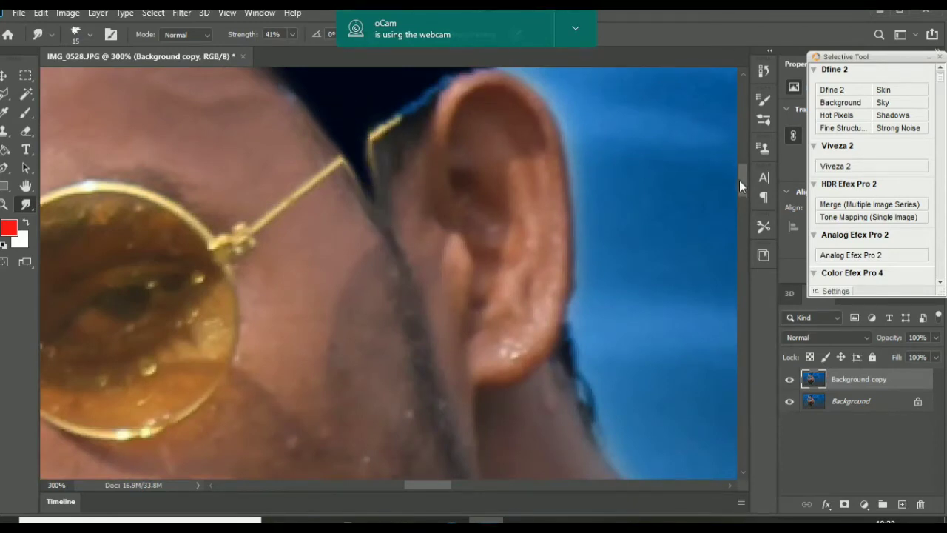
Smudge away the stray strands at the back of the head above the ear to clean up the hair edge.
scroll(739, 185, up, 5)
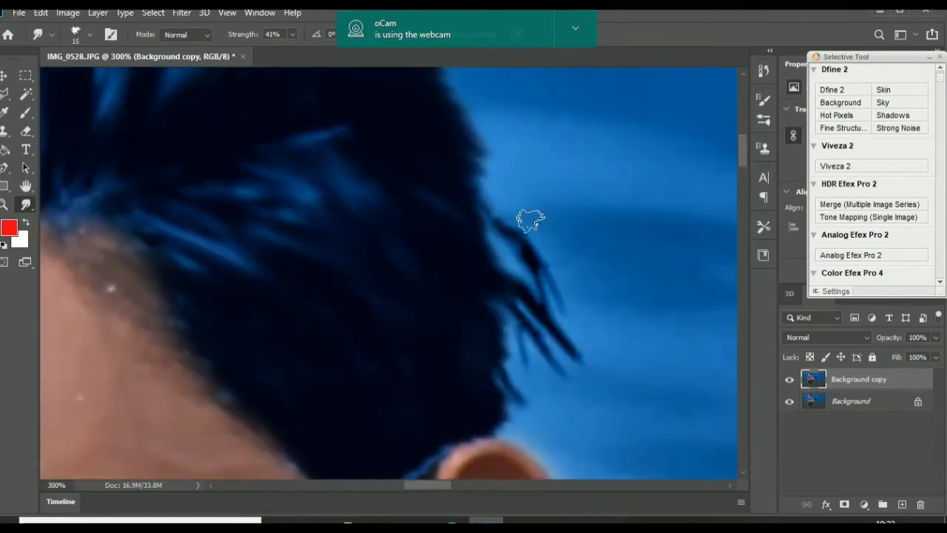
mouse_move(517, 235)
mouse_down()
mouse_move(562, 255)
mouse_move(555, 276)
mouse_move(570, 301)
mouse_move(541, 277)
mouse_move(542, 323)
mouse_up()
mouse_move(572, 373)
mouse_down()
mouse_move(527, 316)
mouse_move(596, 368)
mouse_up()
mouse_move(521, 341)
mouse_down()
mouse_move(528, 319)
mouse_move(507, 270)
mouse_move(548, 332)
mouse_move(534, 405)
mouse_move(503, 389)
mouse_move(516, 360)
mouse_up()
mouse_move(501, 302)
mouse_down()
mouse_move(548, 274)
mouse_move(509, 254)
mouse_move(500, 227)
mouse_up()
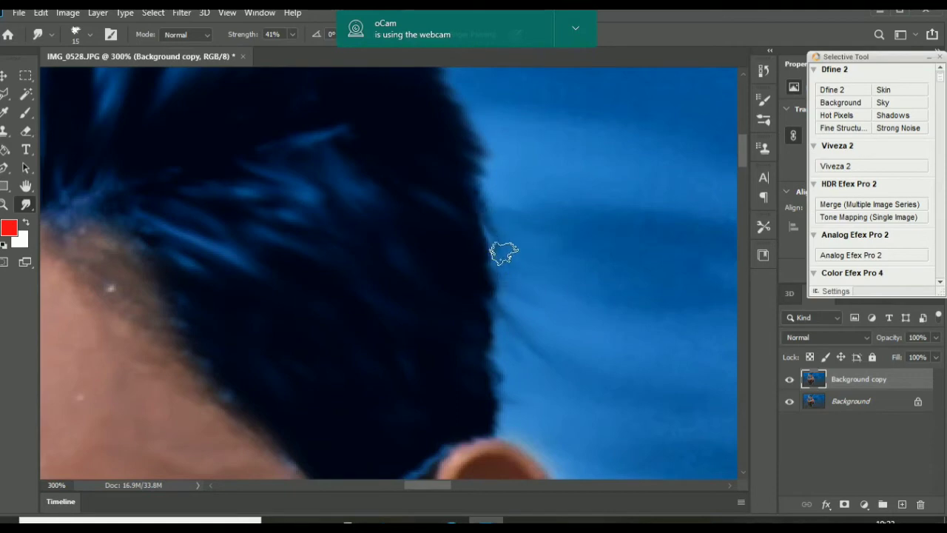
Smudge the hair behind the earlobe into a smooth dark edge along the neck with a 7 px brush.
scroll(444, 310, up, 5)
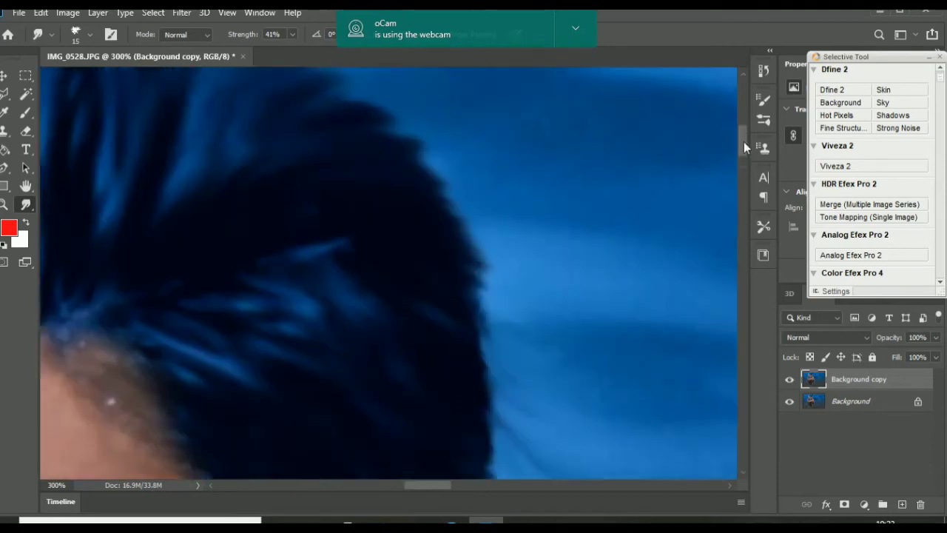
scroll(612, 444, down, 4)
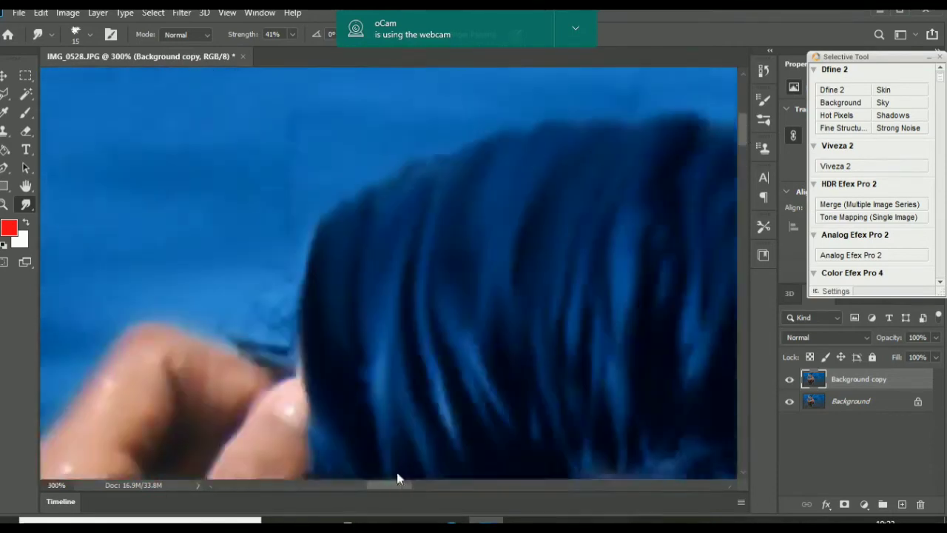
scroll(595, 290, up, 6)
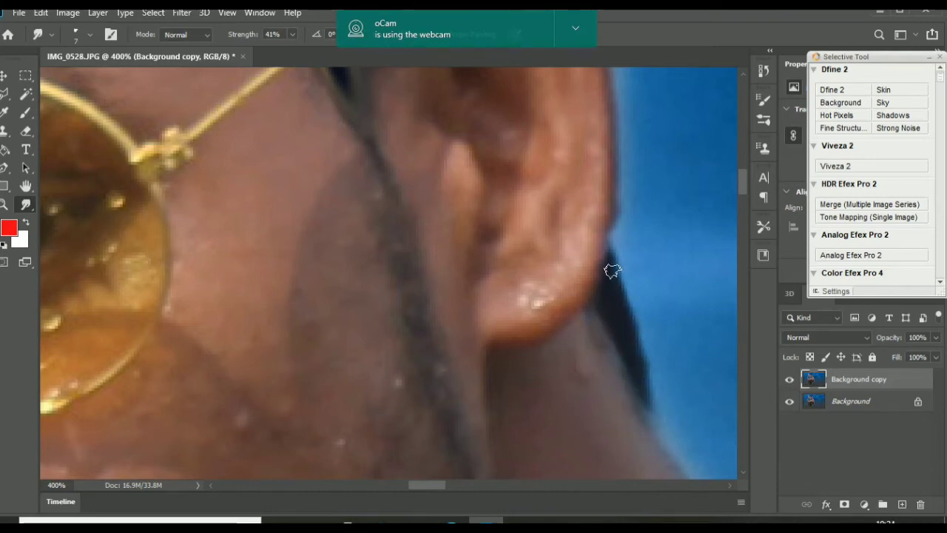
drag(612, 271, 615, 261)
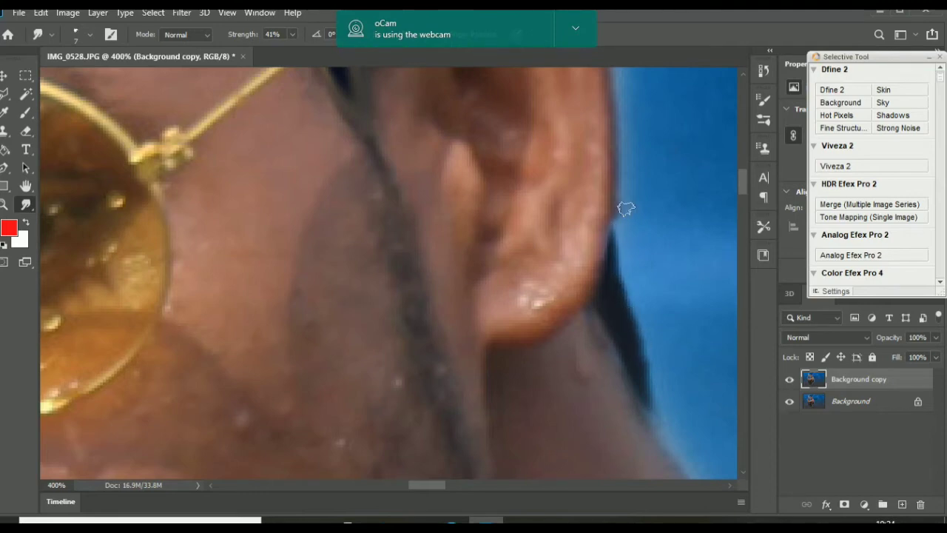
Switch the Smudge tool to the 284 px scattered-dot brush tip, with spacing 1% and size 58 px.
alt+click(460, 173)
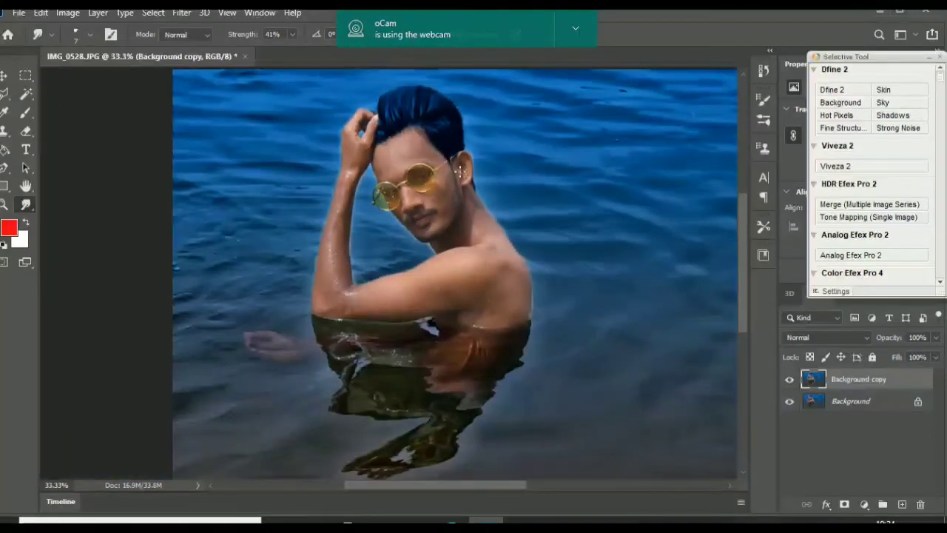
drag(742, 238, 742, 230)
scroll(427, 136, up, 7)
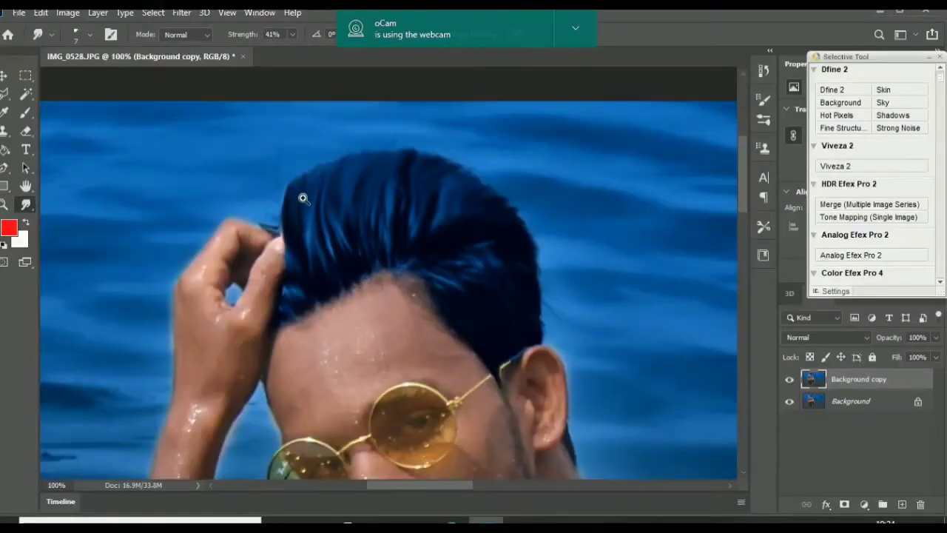
scroll(302, 197, down, 2)
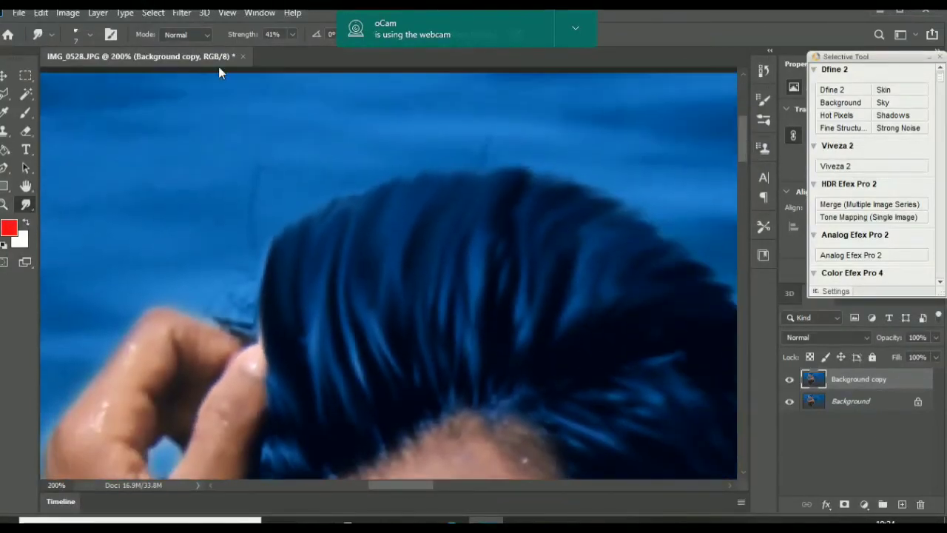
key(F5)
click(700, 168)
drag(609, 350, 588, 351)
drag(712, 233, 640, 231)
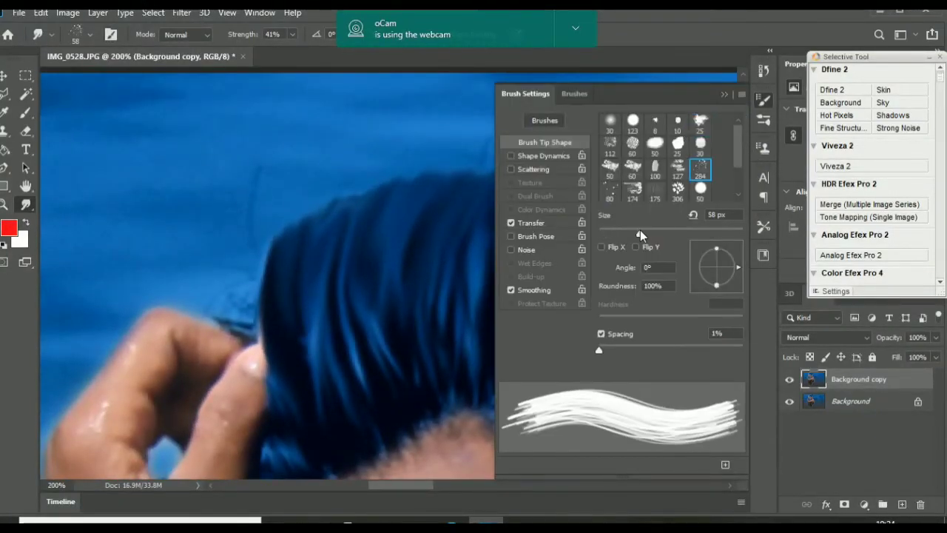
click(724, 94)
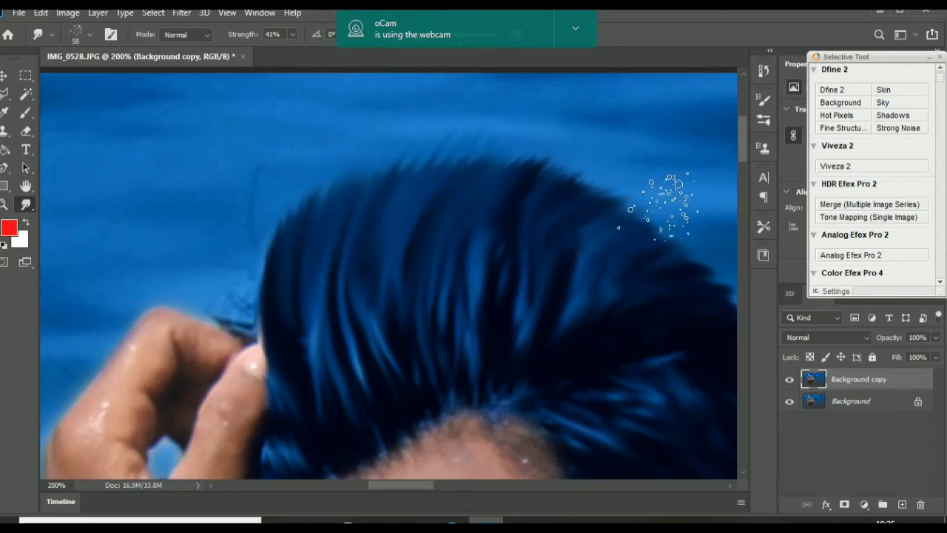
Smudge away the stray strands between the fingertips and the front edge of the hair with a 25 px splatter brush tip.
drag(403, 484, 428, 485)
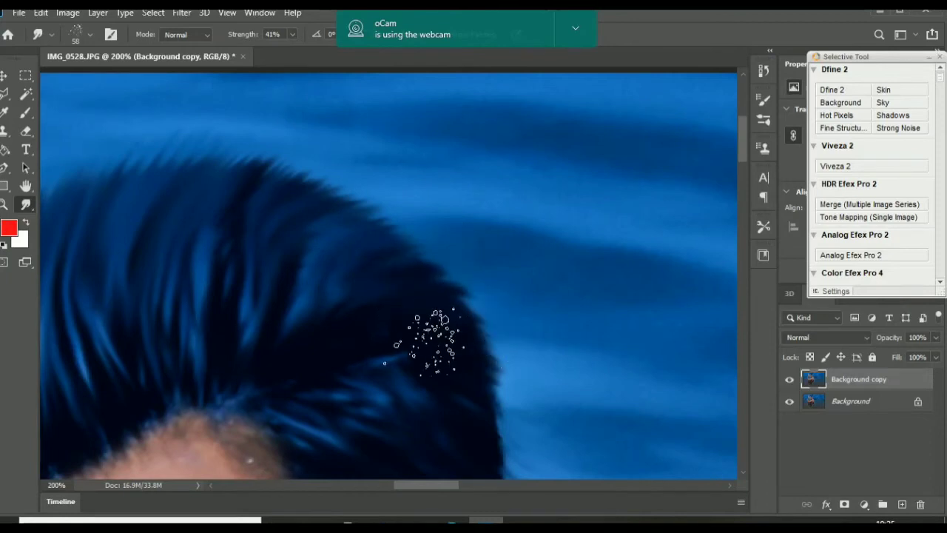
mouse_move(742, 144)
mouse_down()
mouse_move(744, 166)
mouse_move(744, 149)
mouse_up()
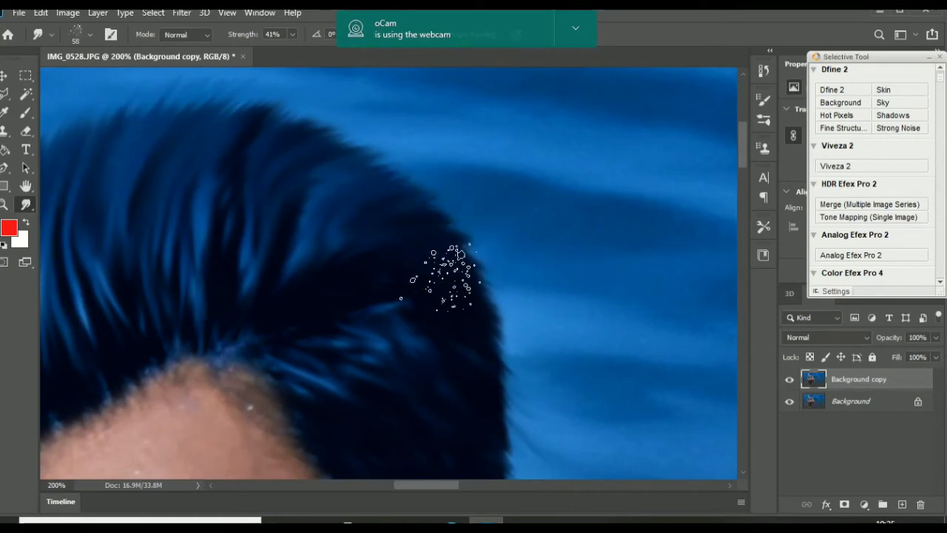
scroll(439, 499, up, 3)
scroll(458, 444, left, 3)
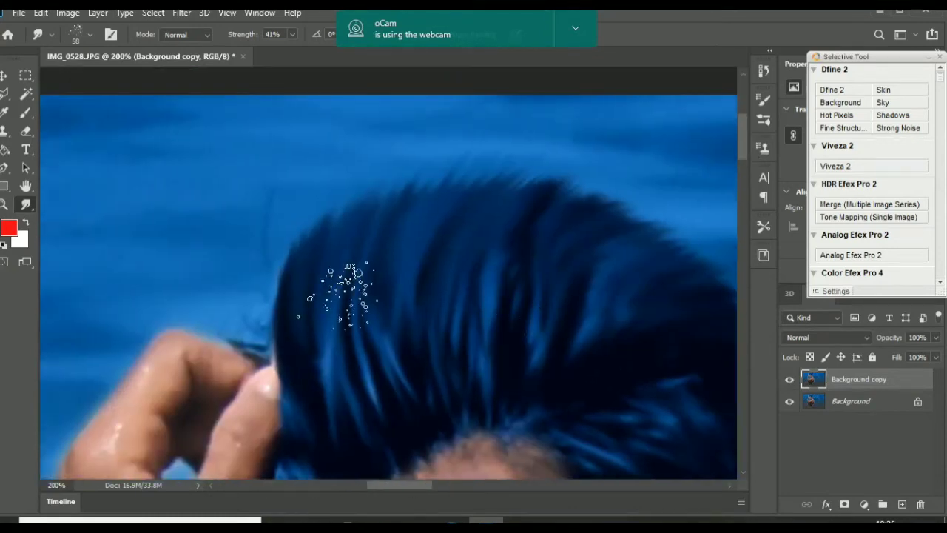
click(111, 34)
click(700, 124)
click(525, 178)
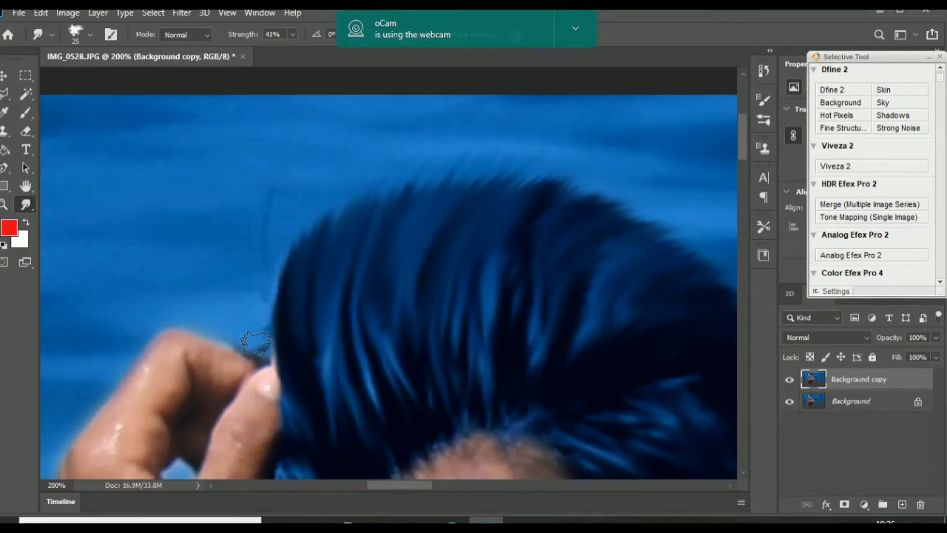
mouse_move(299, 334)
mouse_down()
mouse_move(278, 304)
mouse_move(289, 317)
mouse_move(348, 177)
mouse_move(286, 236)
mouse_move(325, 238)
mouse_move(377, 168)
mouse_up()
scroll(377, 168, down, 5)
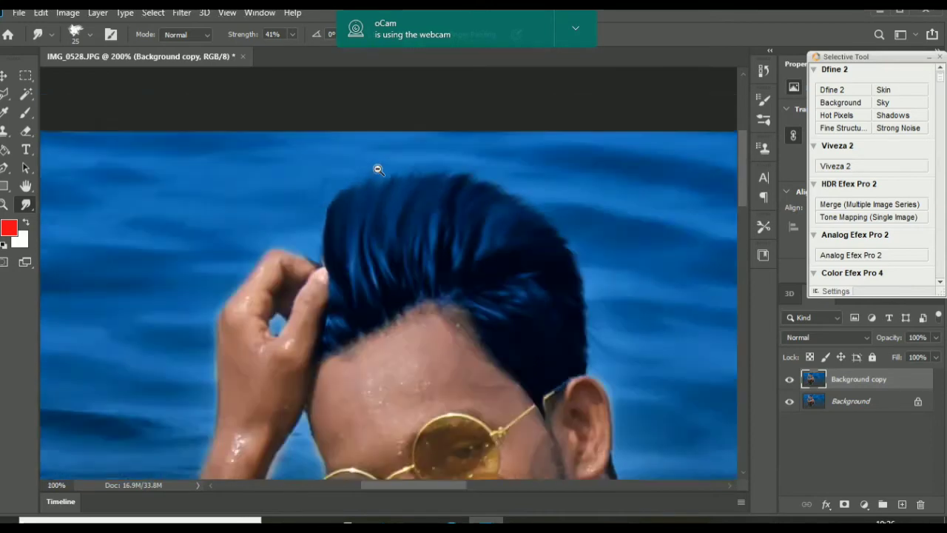
Merge the visible layers and apply Reduce Noise with strength 8, preserve details 5%, reduce color noise 77% and sharpen details 0%.
right_click(844, 386)
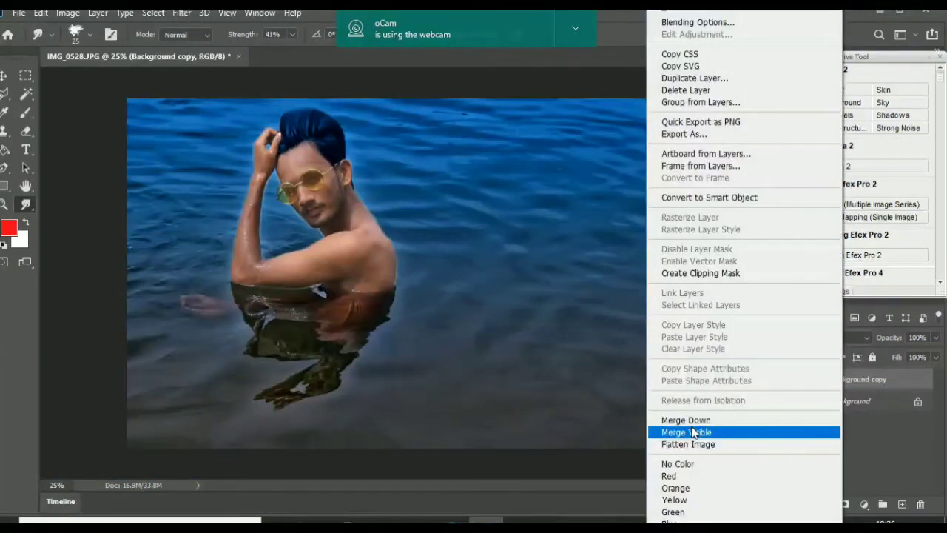
click(755, 429)
click(181, 13)
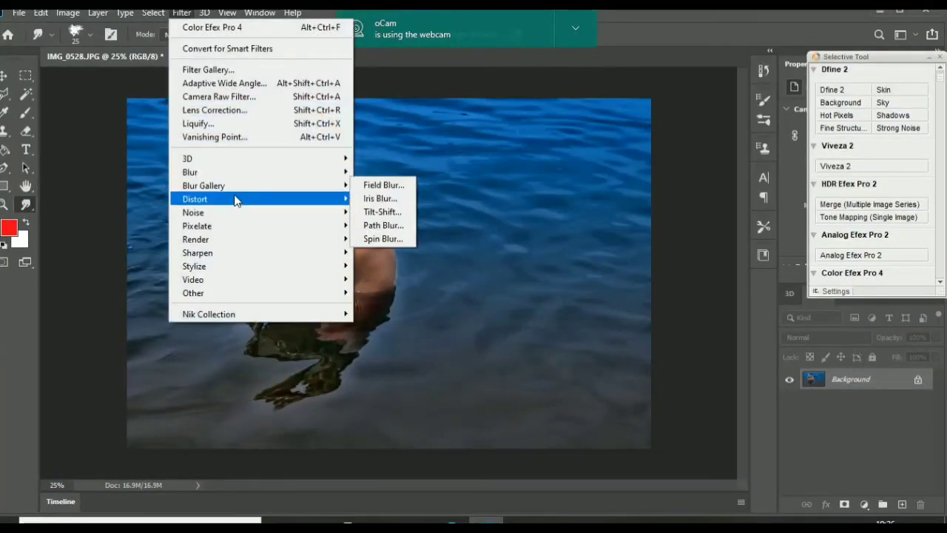
mouse_move(336, 214)
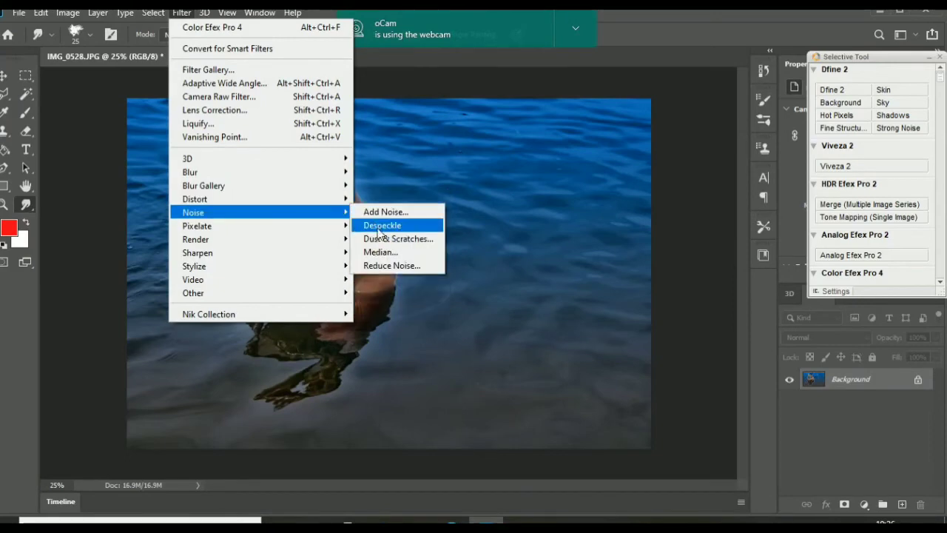
click(377, 262)
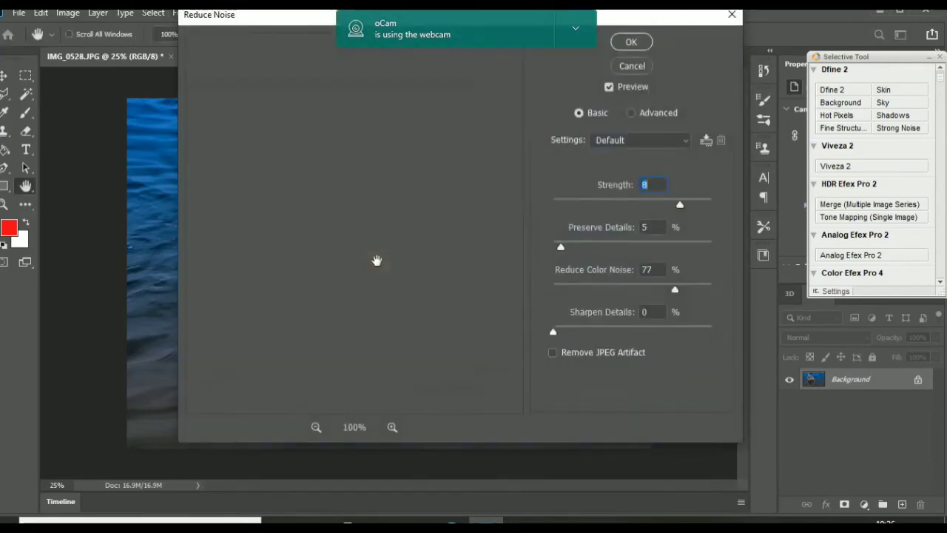
click(641, 46)
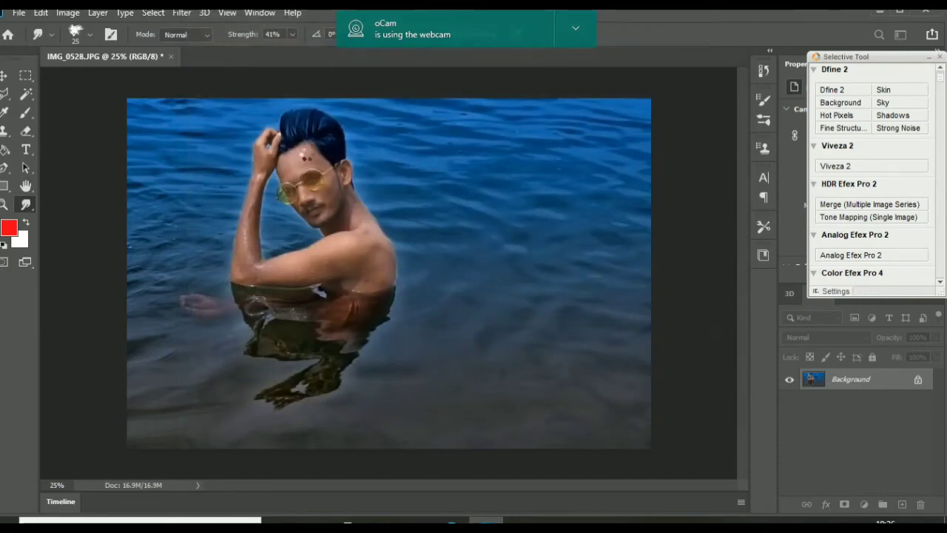
Sharpen the merged image with the Unsharp Mask filter.
click(182, 13)
mouse_move(327, 254)
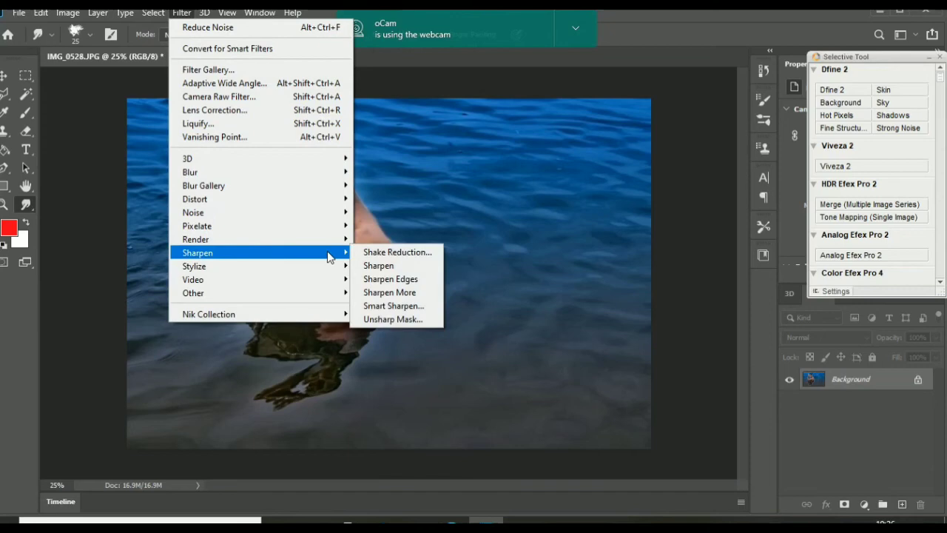
click(411, 320)
click(532, 83)
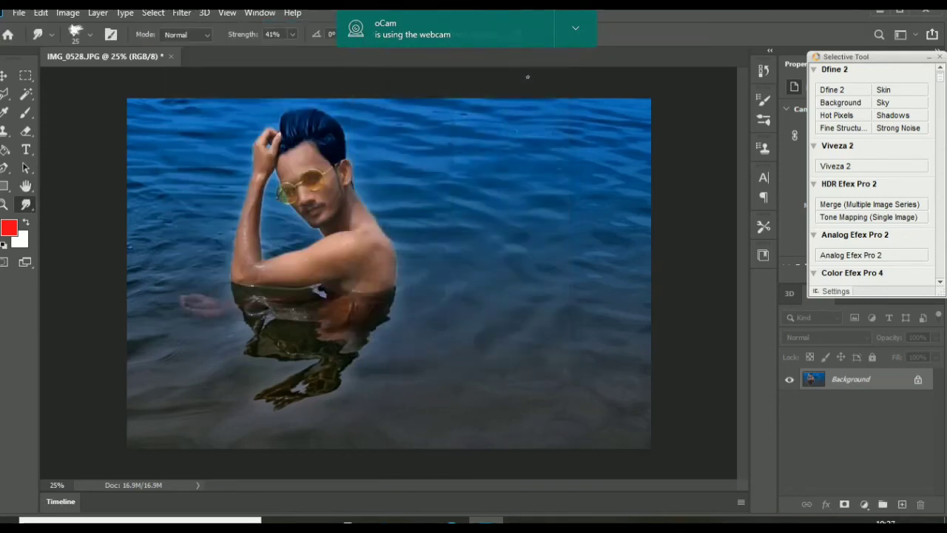
Apply the Color Efex Pro 4 Contrast Color Range filter as a separate layer and hide it behind a black layer mask.
click(182, 13)
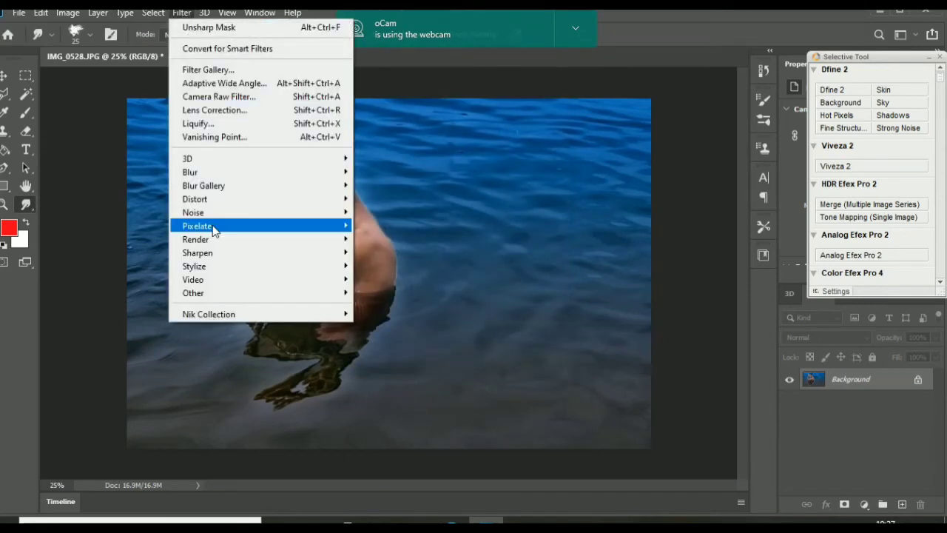
mouse_move(232, 312)
click(410, 328)
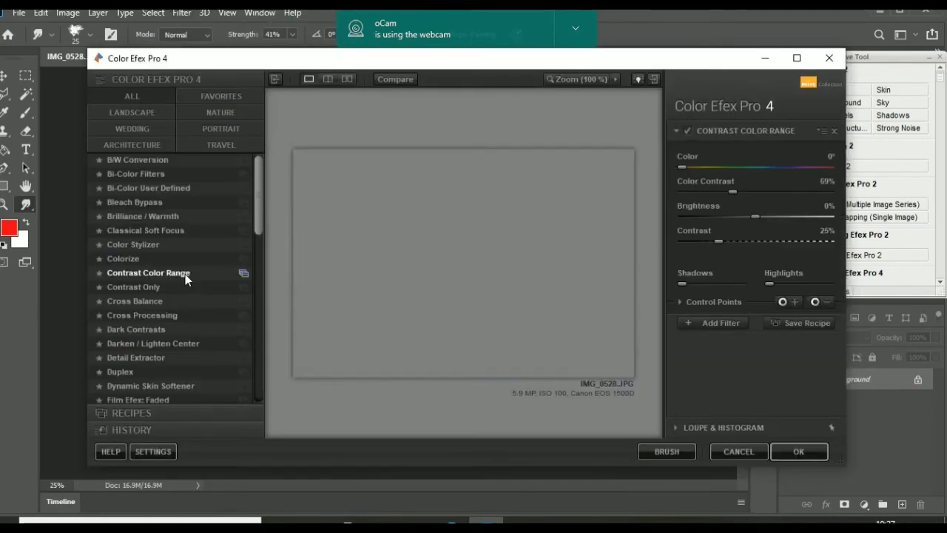
click(798, 451)
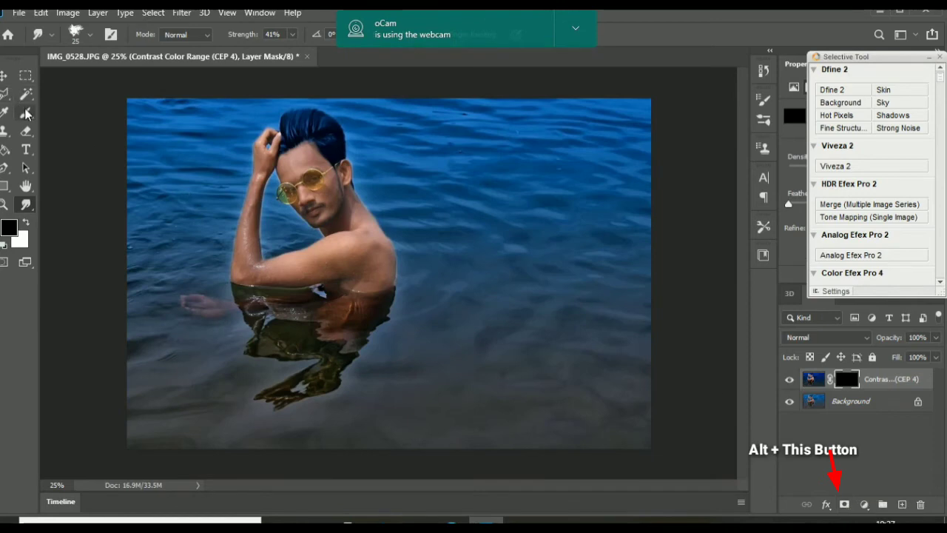
Paint white on the filter layer's mask over the raised hand, wrist and upper forearm with a 35 px soft brush.
click(26, 113)
scroll(308, 175, up, 4)
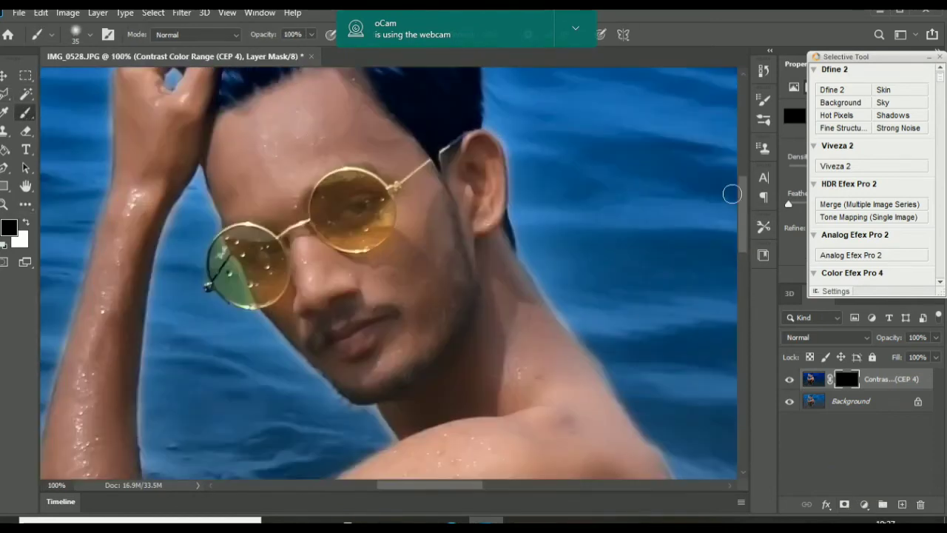
scroll(194, 104, up, 2)
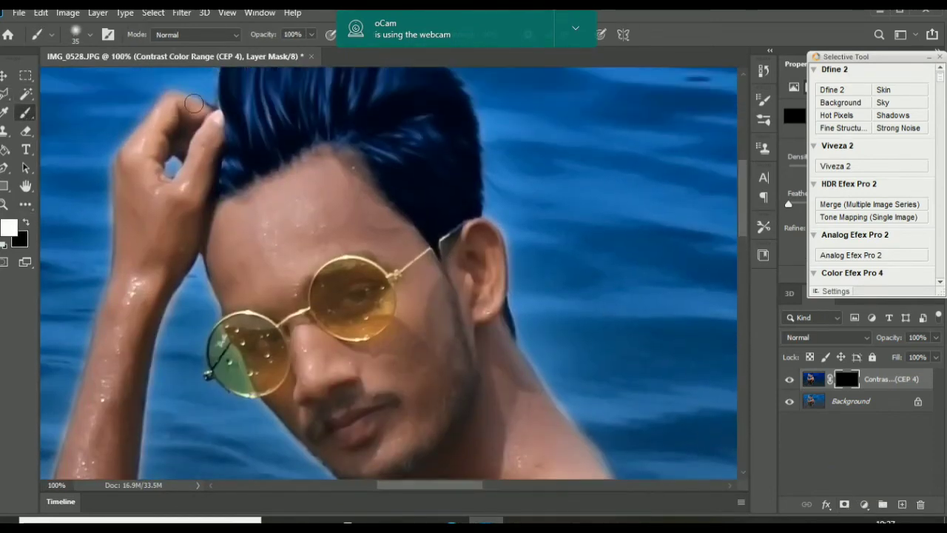
mouse_move(184, 106)
mouse_down()
mouse_move(200, 167)
mouse_move(207, 131)
mouse_move(196, 110)
mouse_move(153, 122)
mouse_move(118, 170)
mouse_move(161, 131)
mouse_move(208, 149)
mouse_move(196, 219)
mouse_move(152, 190)
mouse_move(174, 137)
mouse_move(126, 176)
mouse_move(124, 234)
mouse_move(125, 158)
mouse_up()
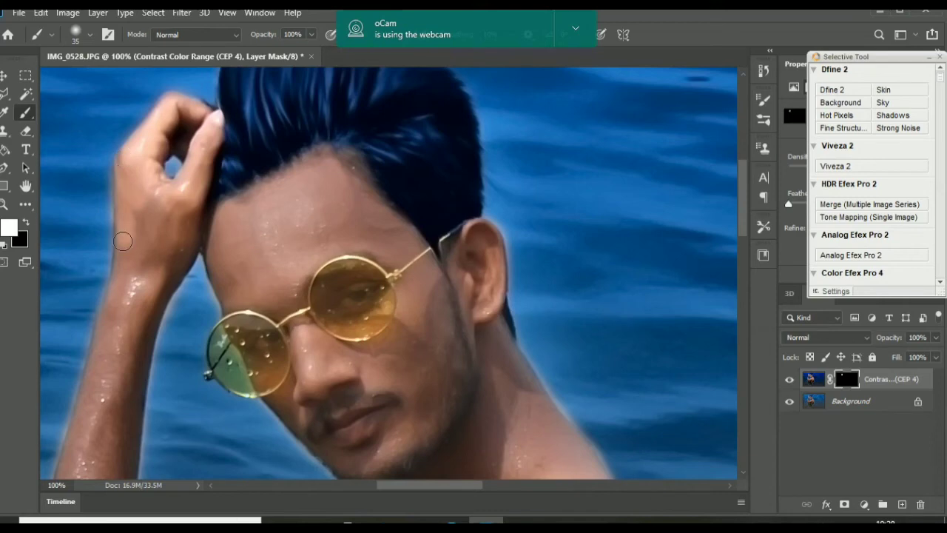
mouse_move(123, 241)
mouse_down()
mouse_move(115, 295)
mouse_move(202, 161)
mouse_up()
mouse_move(169, 281)
mouse_down()
mouse_move(145, 292)
mouse_move(127, 237)
mouse_move(153, 272)
mouse_up()
mouse_move(127, 390)
mouse_down()
mouse_move(93, 387)
mouse_move(137, 350)
mouse_up()
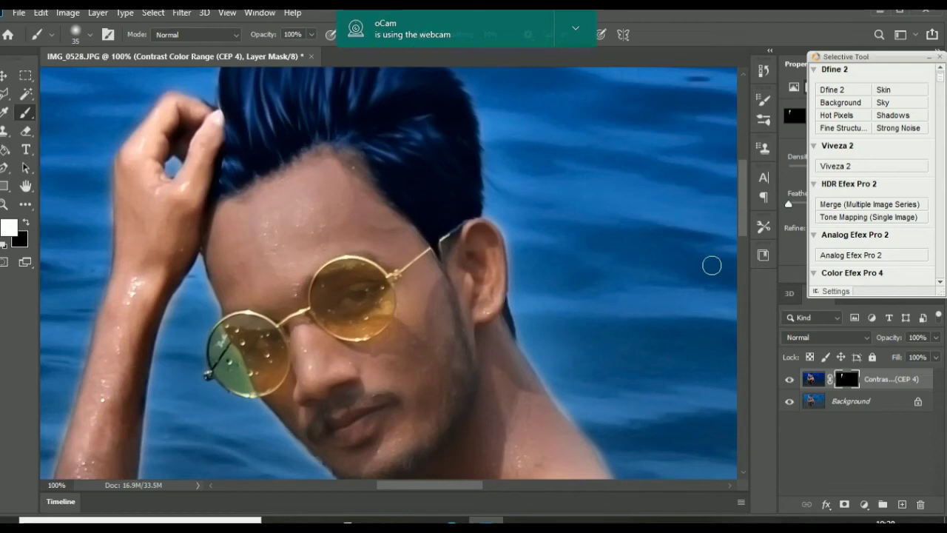
Paint white on the mask over the lower forearm, the elbow and the upper arm above the water.
drag(742, 220, 744, 268)
drag(436, 491, 420, 491)
mouse_move(165, 435)
mouse_down()
mouse_move(162, 355)
mouse_move(180, 285)
mouse_up()
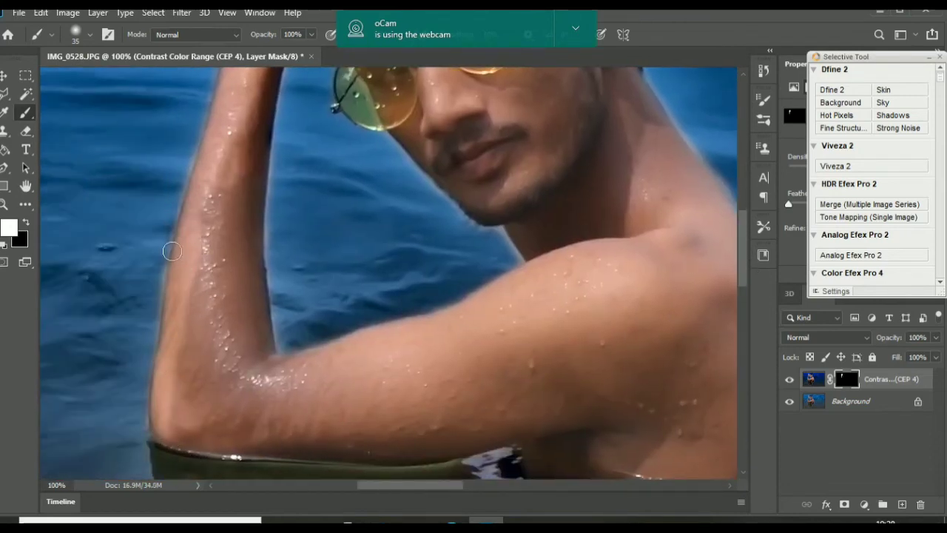
mouse_move(171, 252)
mouse_down()
mouse_move(215, 246)
mouse_move(252, 186)
mouse_move(257, 209)
mouse_move(236, 179)
mouse_move(224, 316)
mouse_move(206, 298)
mouse_move(185, 346)
mouse_move(227, 361)
mouse_move(256, 299)
mouse_move(281, 377)
mouse_up()
scroll(359, 77, up, 5)
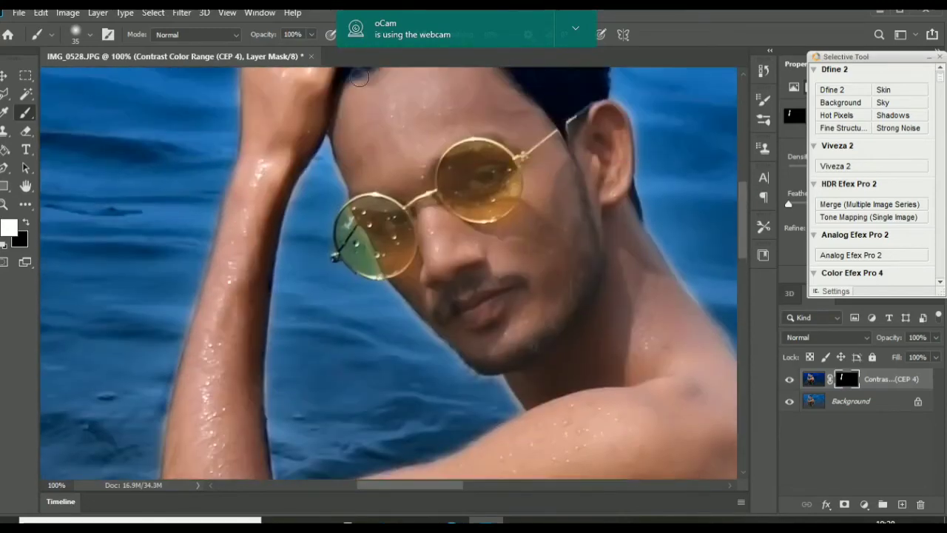
scroll(372, 247, down, 5)
mouse_move(252, 192)
mouse_down()
mouse_move(194, 221)
mouse_move(177, 244)
mouse_move(330, 259)
mouse_move(248, 218)
mouse_move(344, 172)
mouse_move(311, 192)
mouse_move(392, 188)
mouse_move(370, 211)
mouse_move(457, 264)
mouse_move(584, 232)
mouse_move(298, 267)
mouse_move(429, 281)
mouse_move(397, 224)
mouse_move(473, 159)
mouse_move(503, 111)
mouse_move(543, 250)
mouse_move(679, 294)
mouse_up()
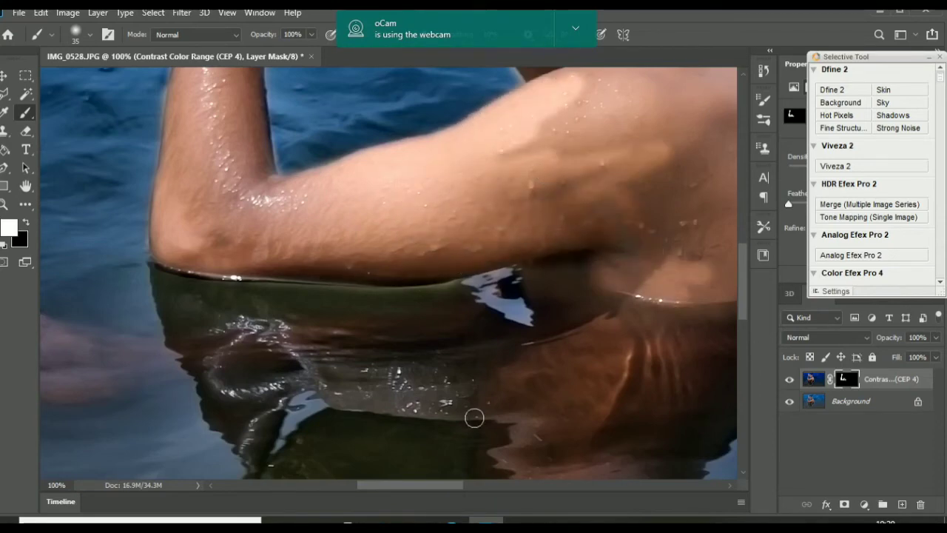
Paint white on the mask over the shoulder blade and back down to the waterline.
drag(394, 484, 436, 485)
mouse_move(336, 106)
mouse_down()
mouse_move(272, 104)
mouse_move(236, 137)
mouse_move(300, 129)
mouse_move(371, 214)
mouse_move(296, 221)
mouse_up()
drag(437, 237, 418, 234)
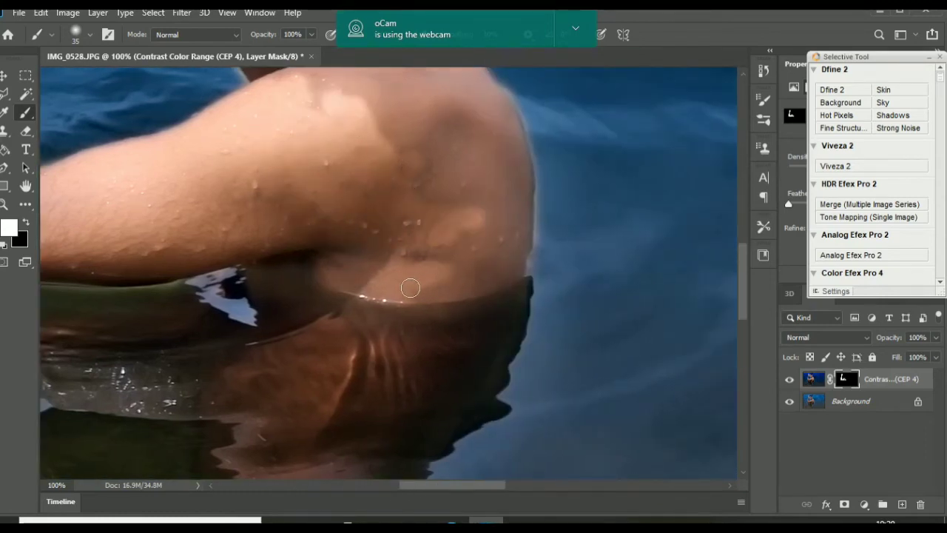
mouse_move(525, 254)
mouse_down()
mouse_move(516, 168)
mouse_move(446, 290)
mouse_move(415, 257)
mouse_move(483, 220)
mouse_move(452, 205)
mouse_move(458, 168)
mouse_move(368, 249)
mouse_up()
mouse_move(481, 283)
mouse_down()
mouse_move(523, 241)
mouse_move(502, 112)
mouse_move(523, 154)
mouse_move(495, 192)
mouse_move(459, 92)
mouse_move(480, 159)
mouse_move(461, 172)
mouse_move(394, 127)
mouse_up()
Paint white on the mask over the top of the shoulder and the neck up to the beard.
scroll(394, 127, up, 5)
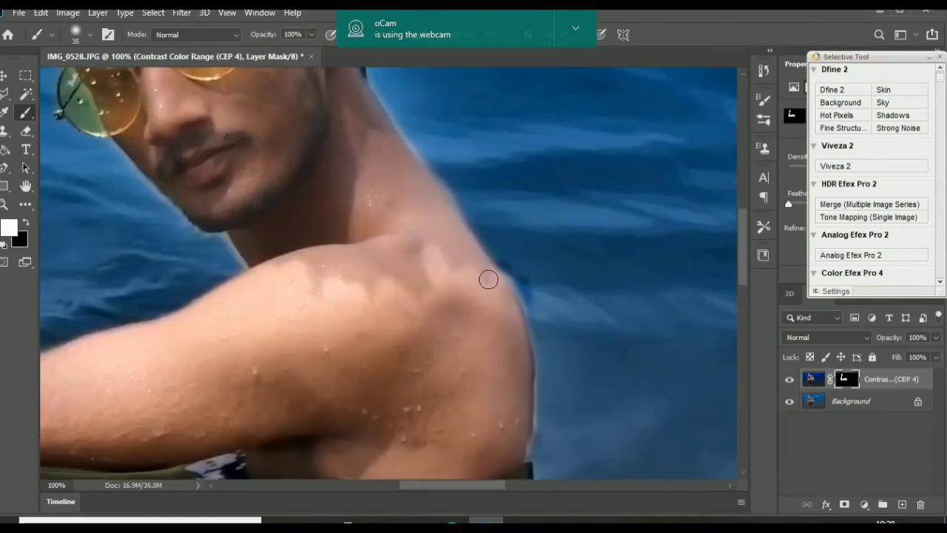
drag(468, 246, 420, 174)
drag(370, 109, 430, 277)
mouse_move(361, 315)
mouse_down()
mouse_move(338, 285)
mouse_move(411, 238)
mouse_move(309, 280)
mouse_move(384, 256)
mouse_move(363, 168)
mouse_move(296, 217)
mouse_up()
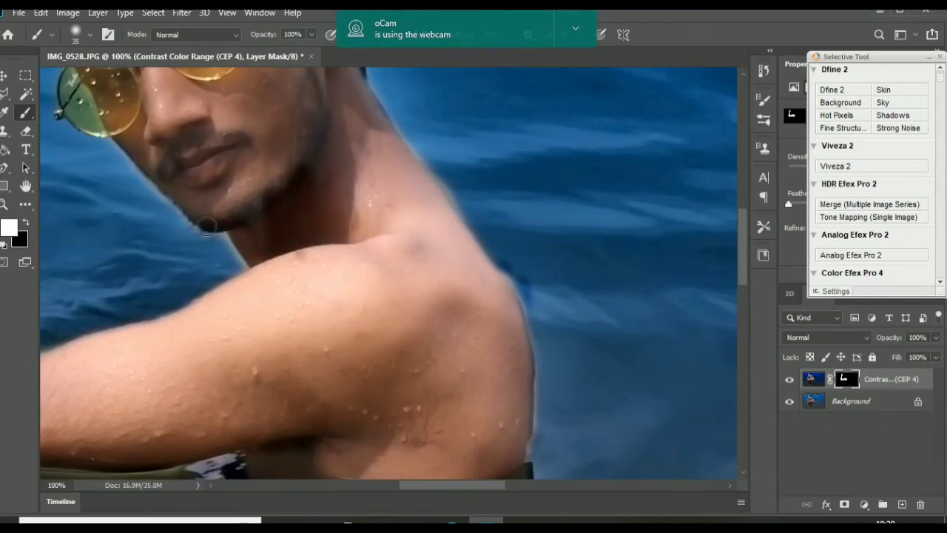
Paint white on the mask over the jawline, beard, face and the side of the neck below the ear.
mouse_move(206, 226)
mouse_down()
mouse_move(256, 195)
mouse_move(271, 129)
mouse_move(315, 113)
mouse_move(352, 159)
mouse_up()
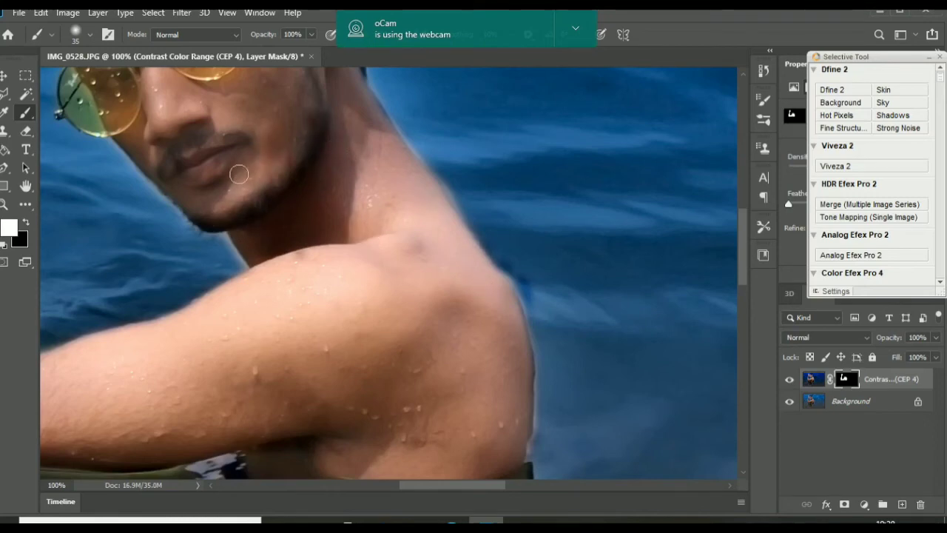
drag(742, 279, 749, 239)
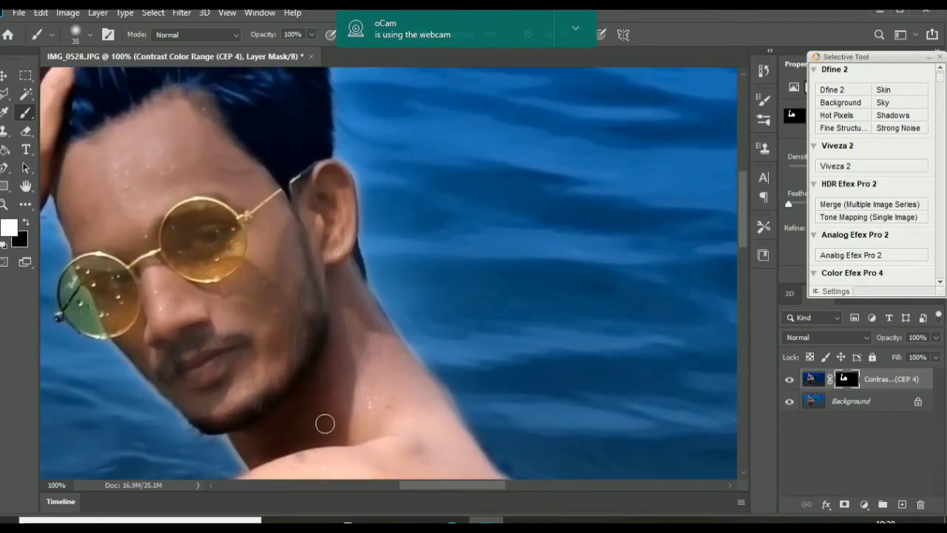
drag(233, 396, 223, 436)
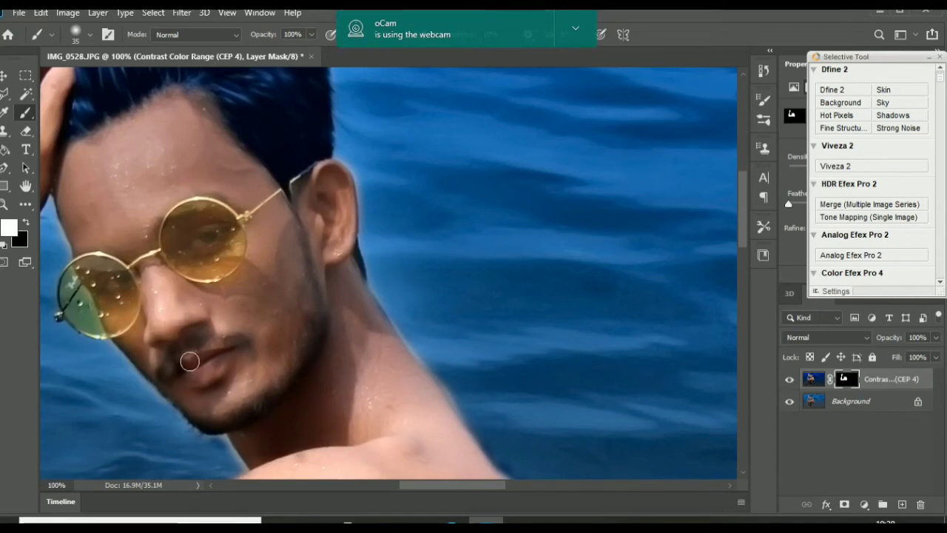
mouse_move(172, 157)
mouse_down()
mouse_move(97, 135)
mouse_move(60, 148)
mouse_move(60, 181)
mouse_move(87, 255)
mouse_move(76, 180)
mouse_move(137, 127)
mouse_move(213, 117)
mouse_move(226, 135)
mouse_move(186, 91)
mouse_move(284, 203)
mouse_move(217, 142)
mouse_move(125, 139)
mouse_move(168, 127)
mouse_move(63, 200)
mouse_move(130, 186)
mouse_move(174, 155)
mouse_move(100, 231)
mouse_move(148, 145)
mouse_move(230, 162)
mouse_move(116, 237)
mouse_move(123, 265)
mouse_move(149, 288)
mouse_move(102, 257)
mouse_move(98, 285)
mouse_move(206, 190)
mouse_move(168, 253)
mouse_move(191, 242)
mouse_move(237, 191)
mouse_move(182, 154)
mouse_move(276, 192)
mouse_move(320, 190)
mouse_move(298, 212)
mouse_move(328, 171)
mouse_move(345, 188)
mouse_move(341, 245)
mouse_move(325, 253)
mouse_move(284, 208)
mouse_move(321, 295)
mouse_move(268, 274)
mouse_move(296, 265)
mouse_move(223, 240)
mouse_move(232, 309)
mouse_move(169, 295)
mouse_move(241, 283)
mouse_move(240, 375)
mouse_move(264, 379)
mouse_up()
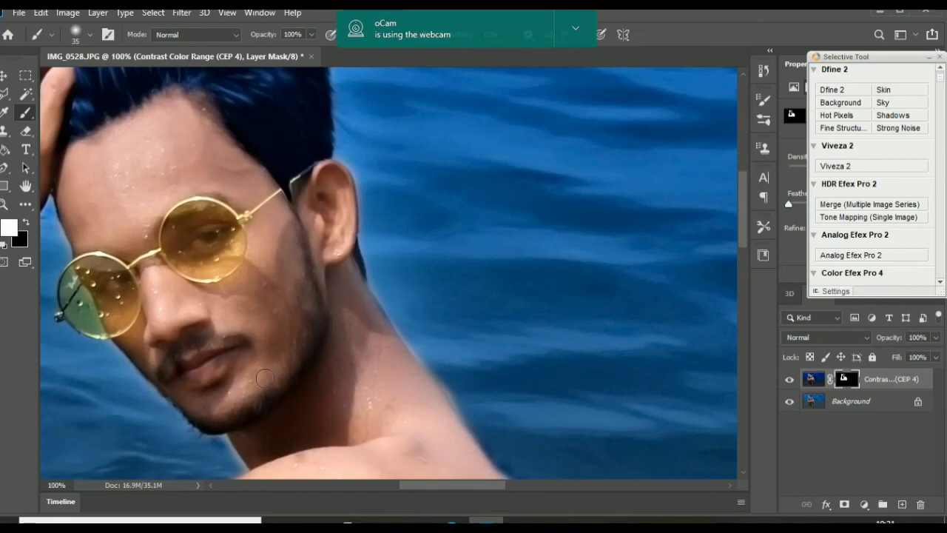
drag(341, 268, 396, 412)
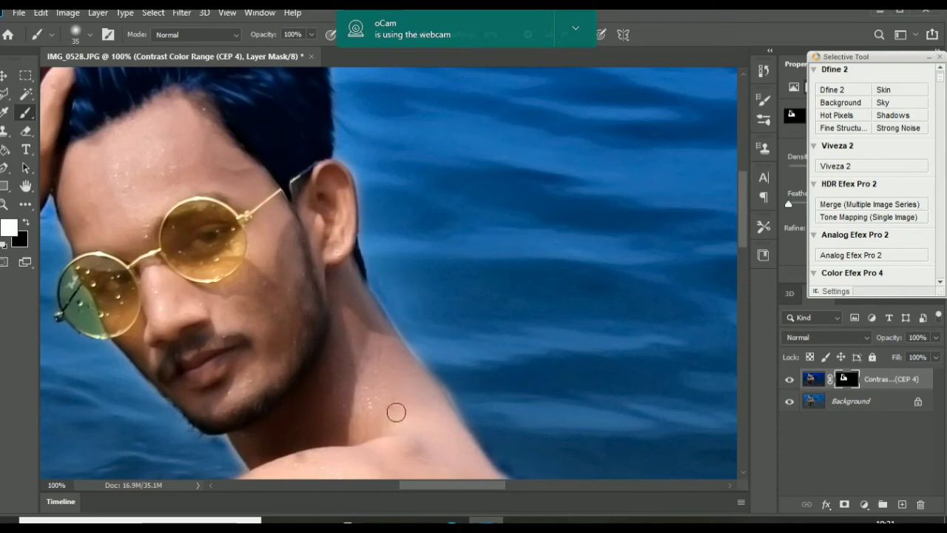
Paint black on the mask over the dark blue spill in the water behind the shoulder.
drag(749, 214, 748, 243)
click(28, 224)
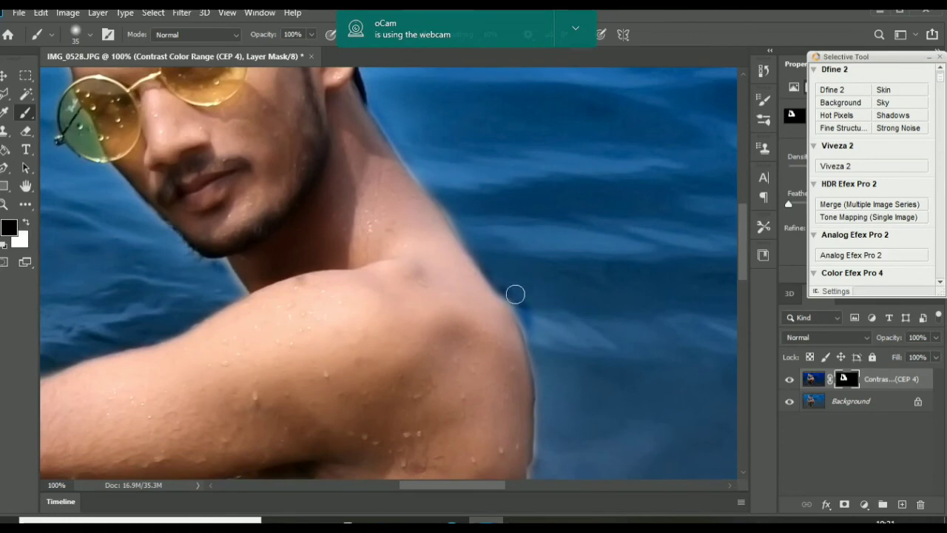
mouse_move(505, 282)
mouse_down()
mouse_move(547, 347)
mouse_move(524, 291)
mouse_up()
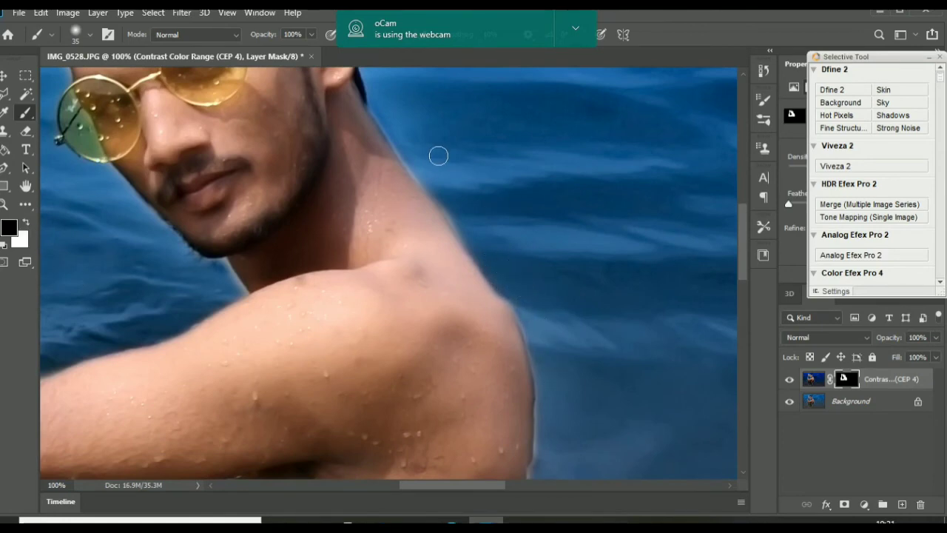
Merge the masked Contrast Color Range layer down into the Background layer.
drag(746, 261, 746, 226)
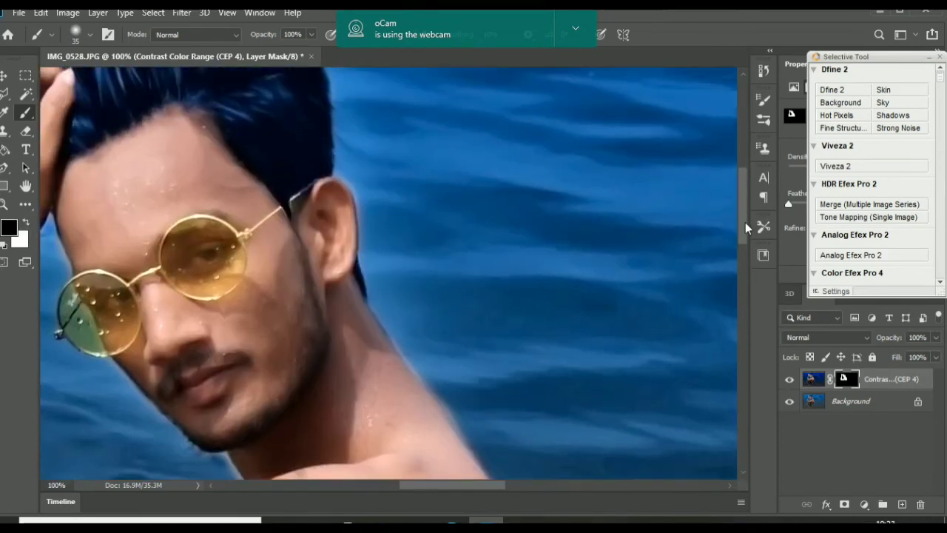
key(ctrl+minus)
key(ctrl+minus)
key(ctrl+minus)
key(x)
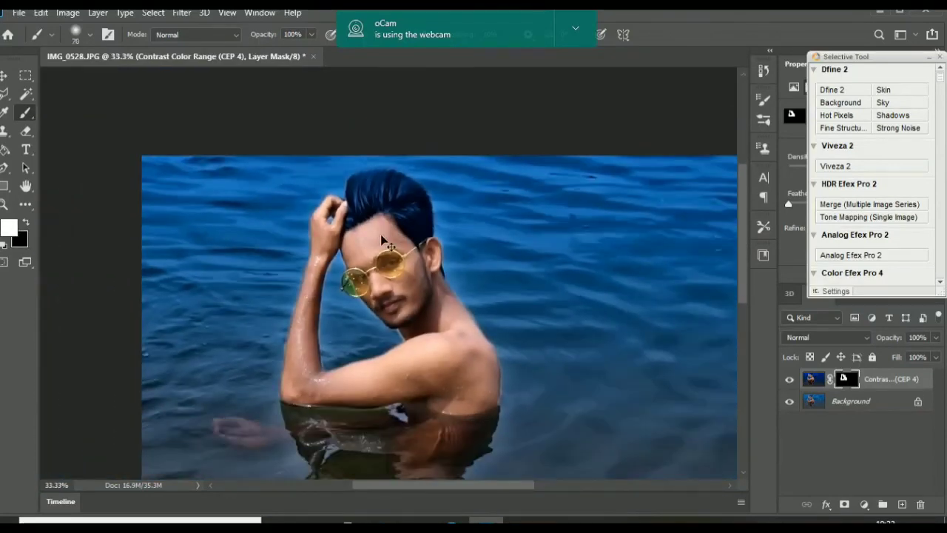
key(ctrl+e)
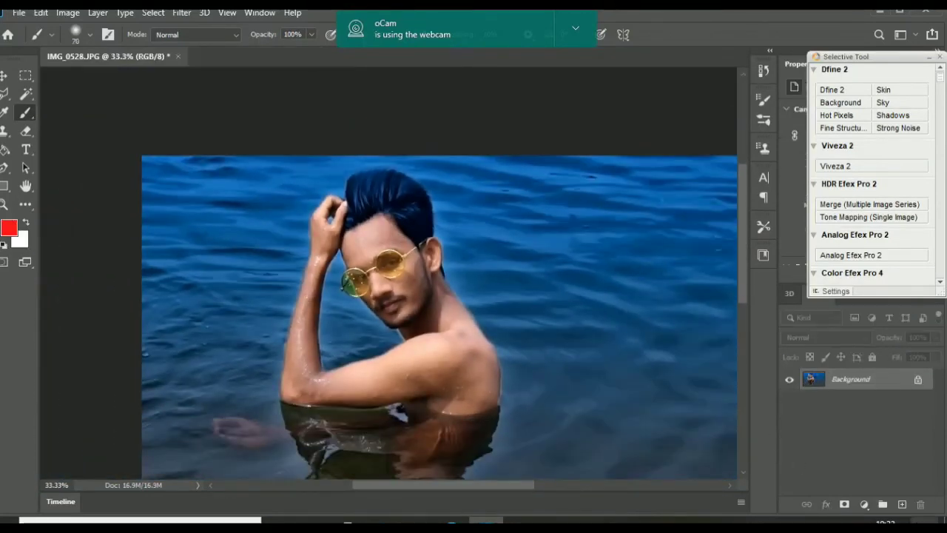
Add a new empty layer above the Background and keep bright red fd0018 as the brush's foreground color.
click(901, 504)
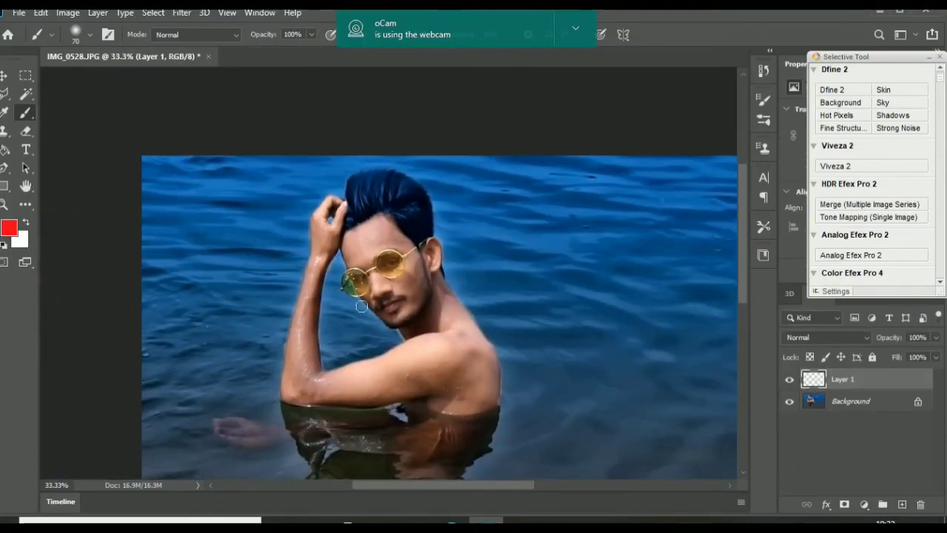
click(10, 227)
click(583, 97)
key(b)
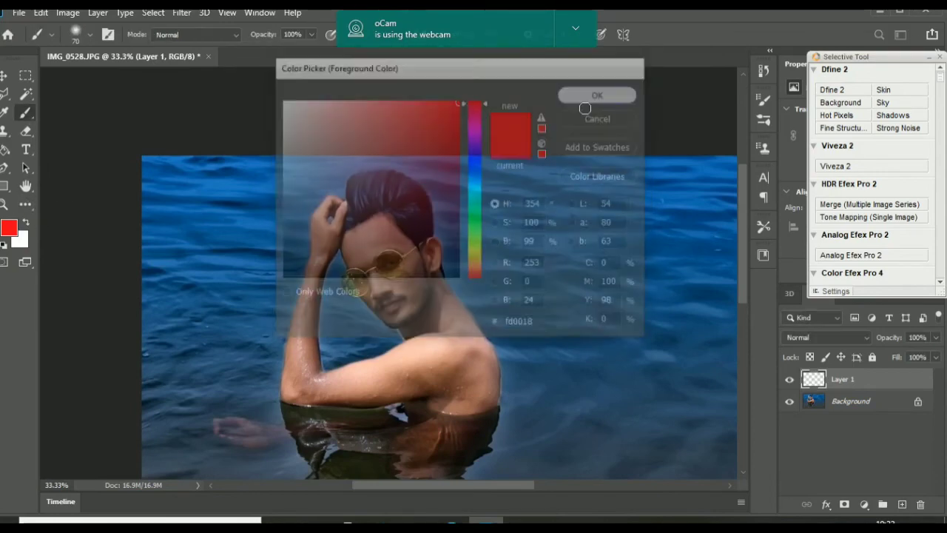
Paint both lips solid red on the new layer with a 9 px brush, outlining them first and filling the middle.
ctrl+click(392, 298)
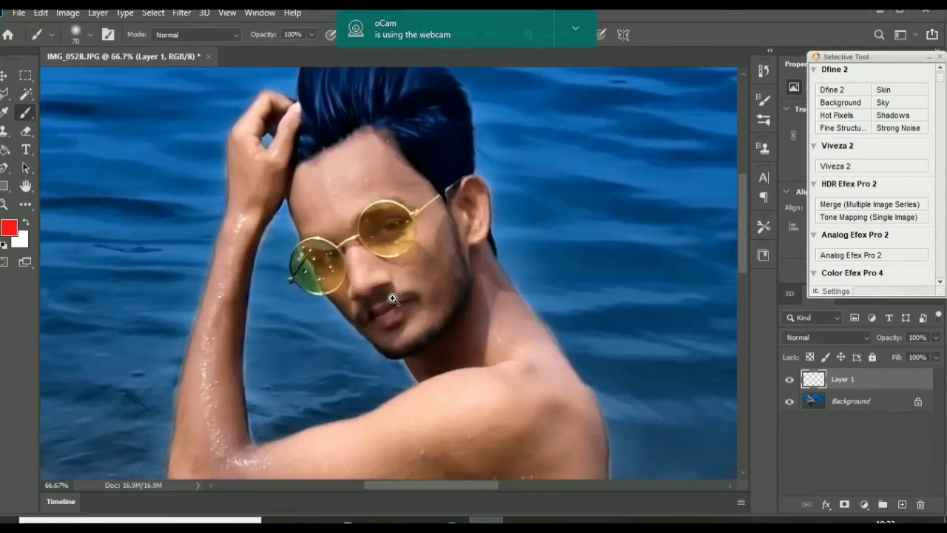
ctrl+click(392, 298)
ctrl+click(392, 298)
ctrl+click(392, 318)
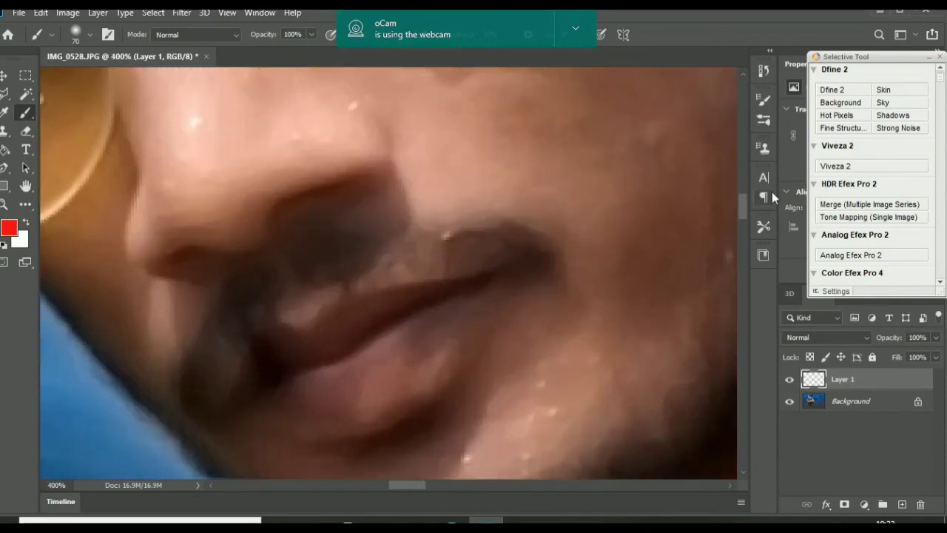
scroll(746, 201, down, 5)
key(bracketleft)
key(bracketleft)
key(bracketleft)
key(bracketleft)
key(bracketleft)
key(bracketleft)
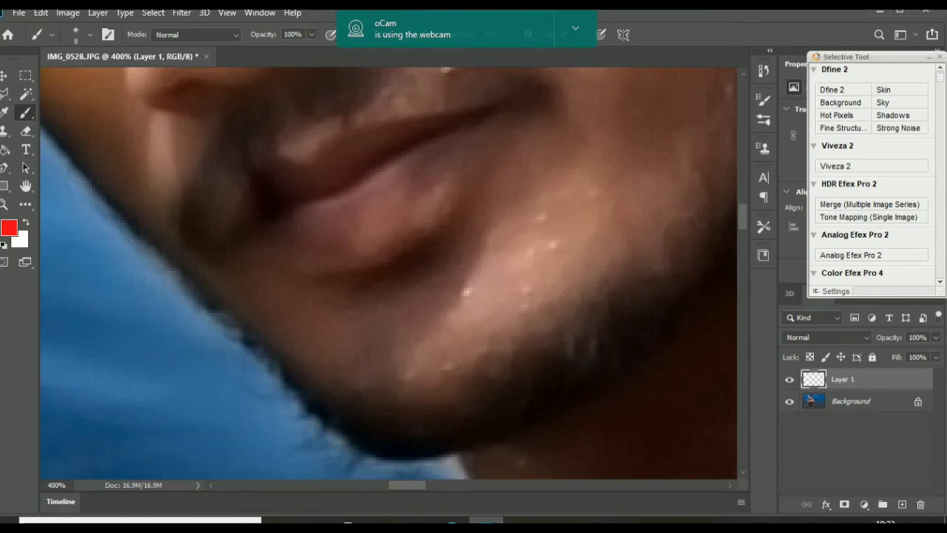
mouse_move(464, 123)
mouse_down()
mouse_move(352, 138)
mouse_move(304, 170)
mouse_move(264, 180)
mouse_move(235, 232)
mouse_move(282, 233)
mouse_move(324, 256)
mouse_move(378, 253)
mouse_move(436, 207)
mouse_move(475, 127)
mouse_move(493, 112)
mouse_move(348, 152)
mouse_move(287, 179)
mouse_move(252, 217)
mouse_move(253, 201)
mouse_move(258, 213)
mouse_move(284, 191)
mouse_move(463, 133)
mouse_move(407, 222)
mouse_move(347, 246)
mouse_move(281, 225)
mouse_move(340, 248)
mouse_move(439, 184)
mouse_move(401, 240)
mouse_up()
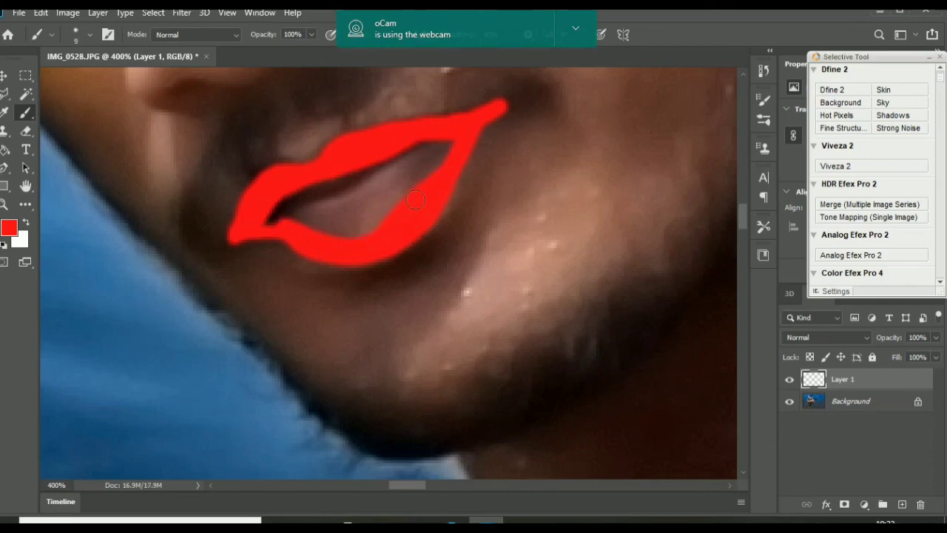
mouse_move(415, 200)
mouse_down()
mouse_move(457, 136)
mouse_move(318, 187)
mouse_move(271, 218)
mouse_move(432, 149)
mouse_move(384, 216)
mouse_move(289, 224)
mouse_move(371, 212)
mouse_up()
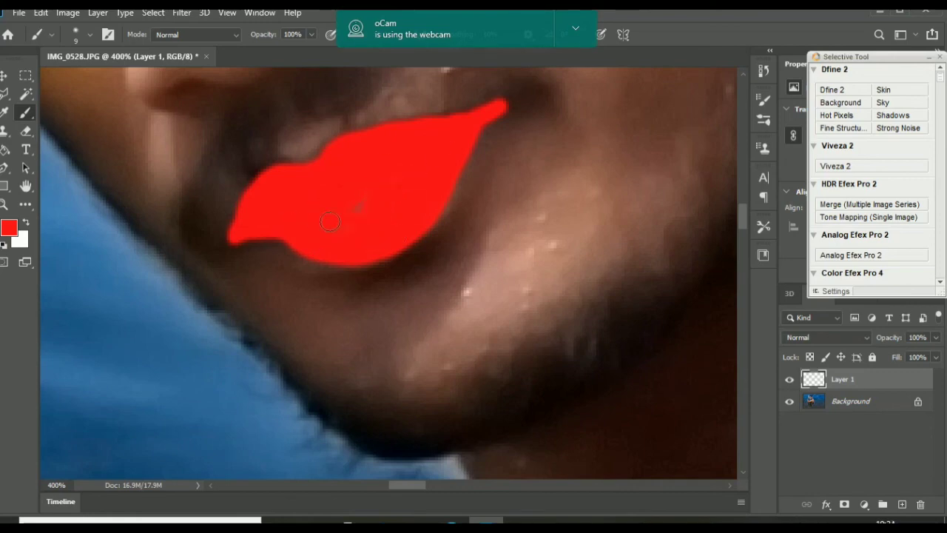
Set the red lip layer's blend mode to Color and its opacity to 15%.
click(826, 338)
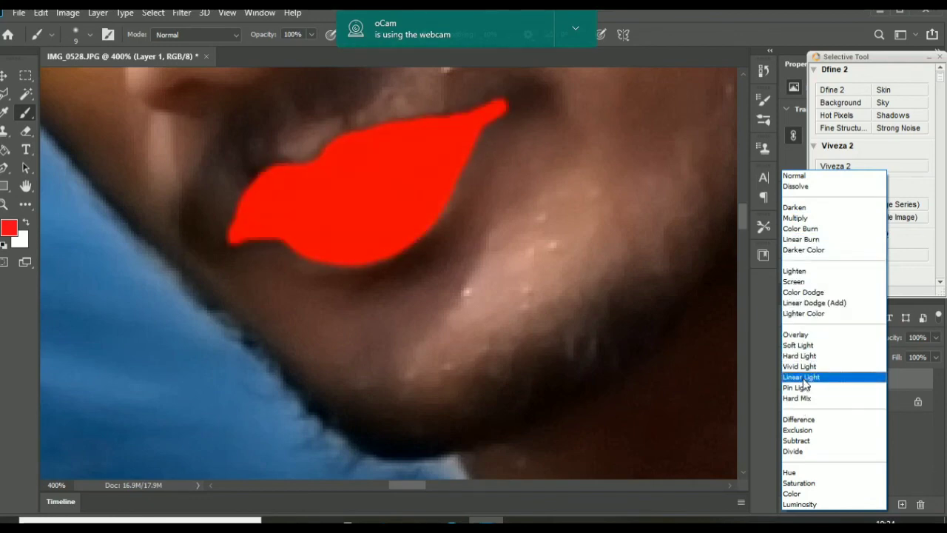
click(793, 493)
mouse_move(893, 338)
mouse_down()
mouse_move(834, 338)
mouse_move(885, 338)
mouse_up()
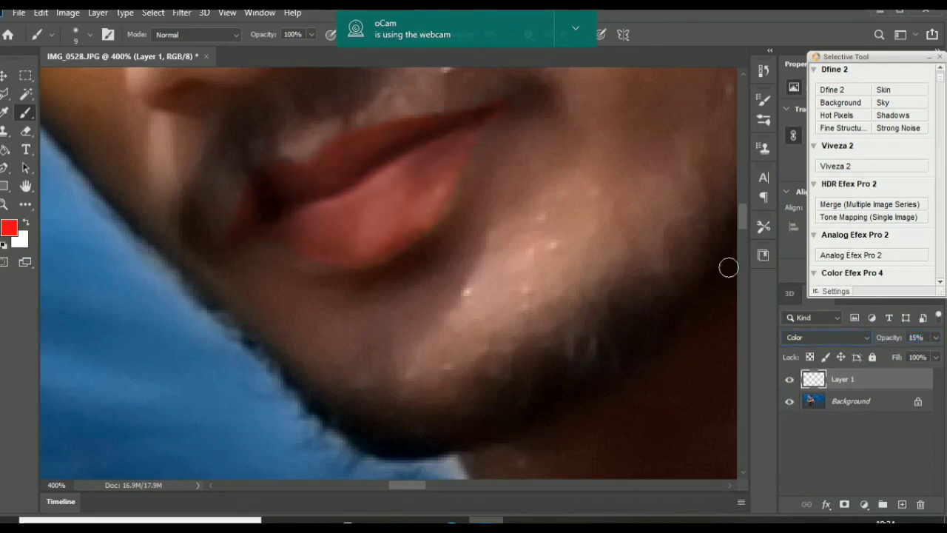
alt+click(478, 183)
alt+click(478, 182)
alt+click(478, 183)
alt+click(479, 183)
alt+click(479, 182)
alt+click(479, 183)
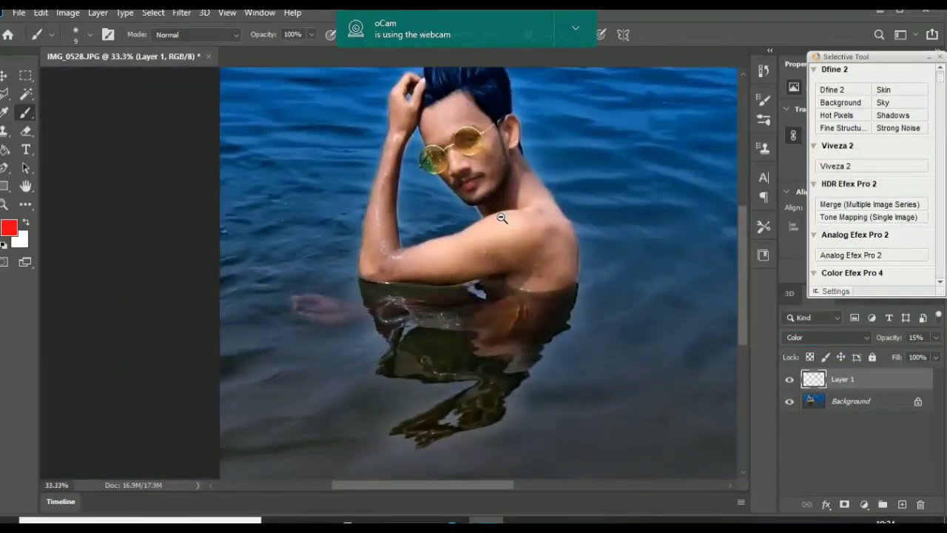
alt+click(502, 216)
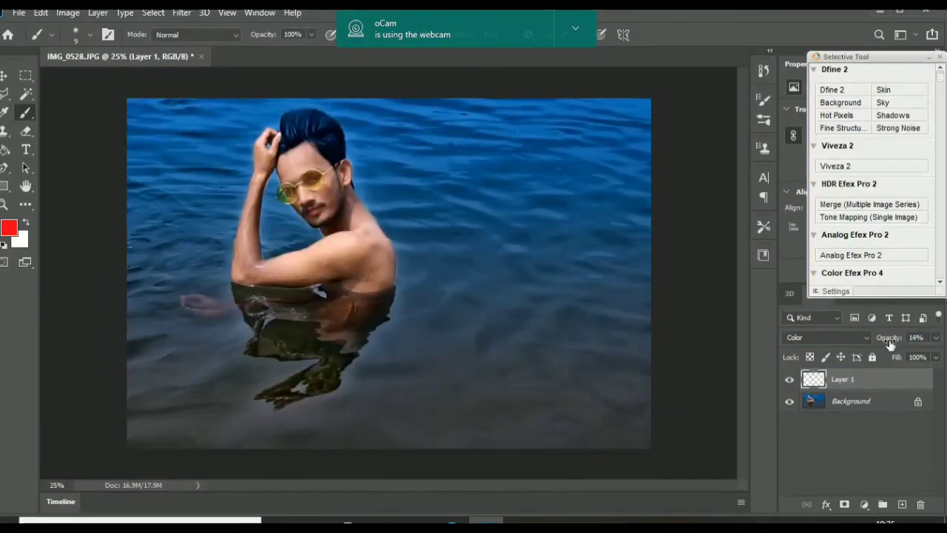